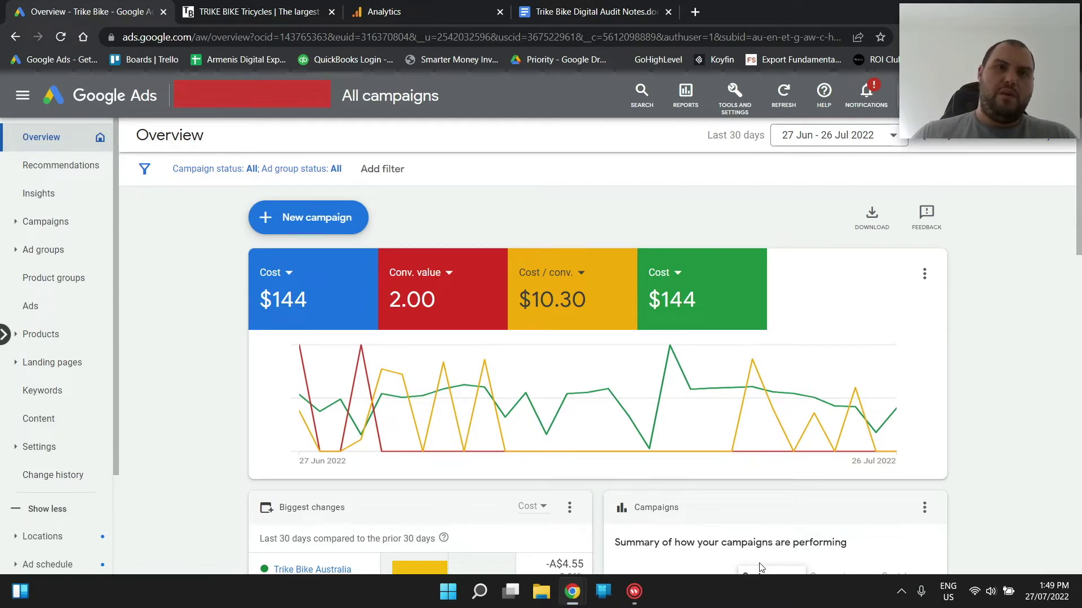
# Step: Switch from the Google Ads overview to the Trike Bike Digital Audit Notes document
pyautogui.click(565, 14)
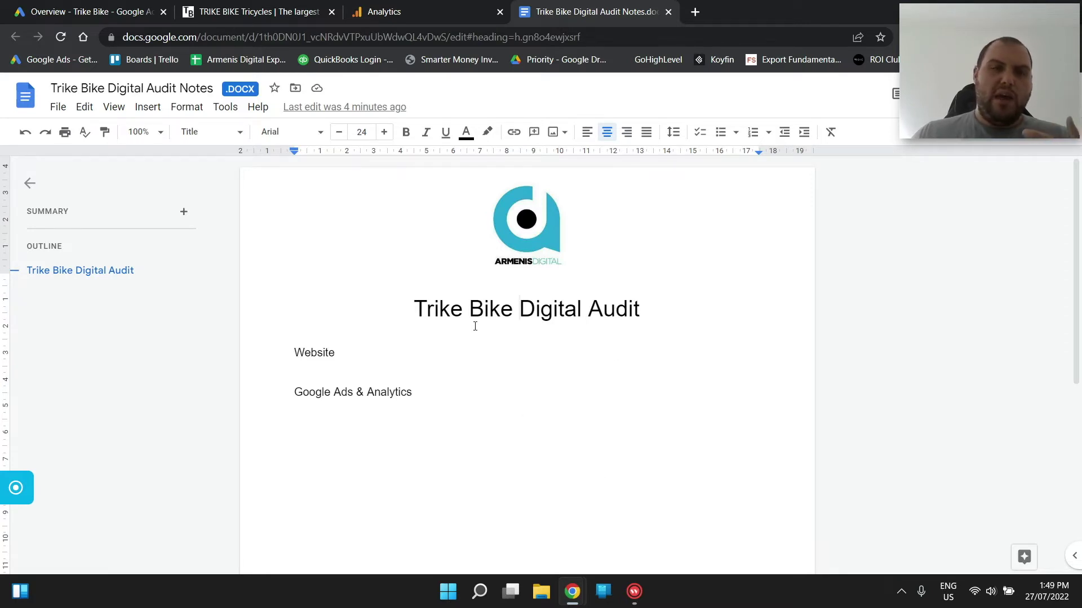
# Step: Check the Website and Google Ads & Analytics headings, then go to the Trike Bike website homepage
pyautogui.click(313, 351)
pyautogui.click(349, 390)
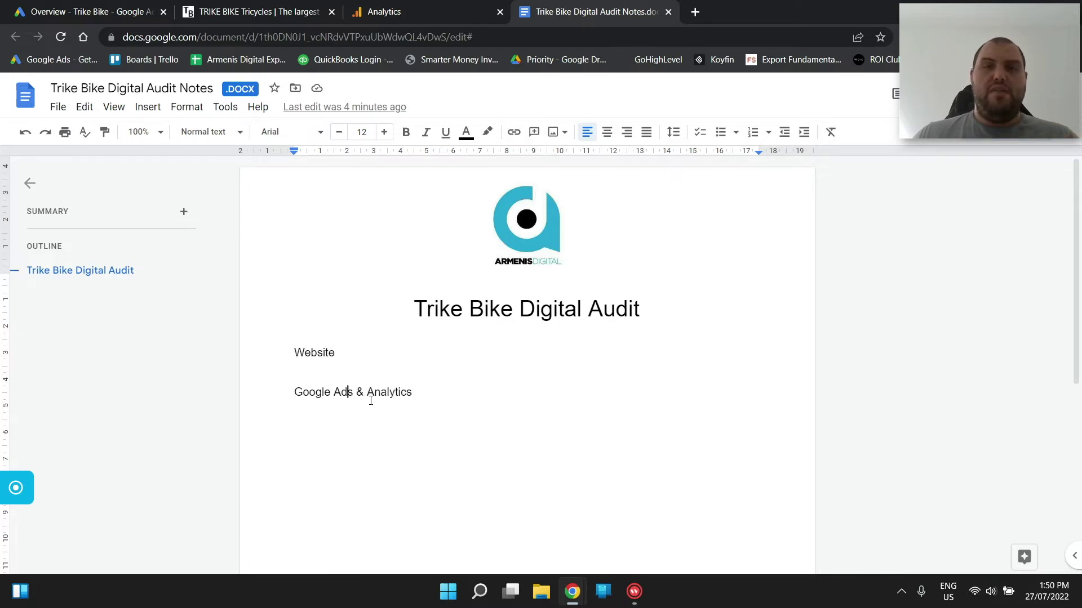
pyautogui.click(260, 12)
pyautogui.scroll(10, 319, 228)
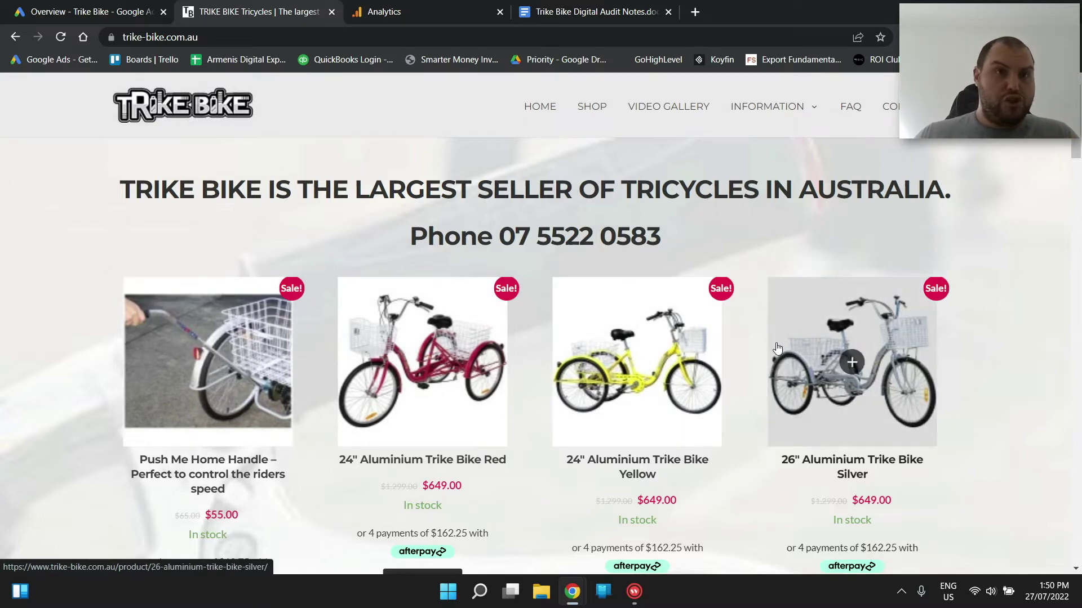
pyautogui.scroll(-10, 772, 344)
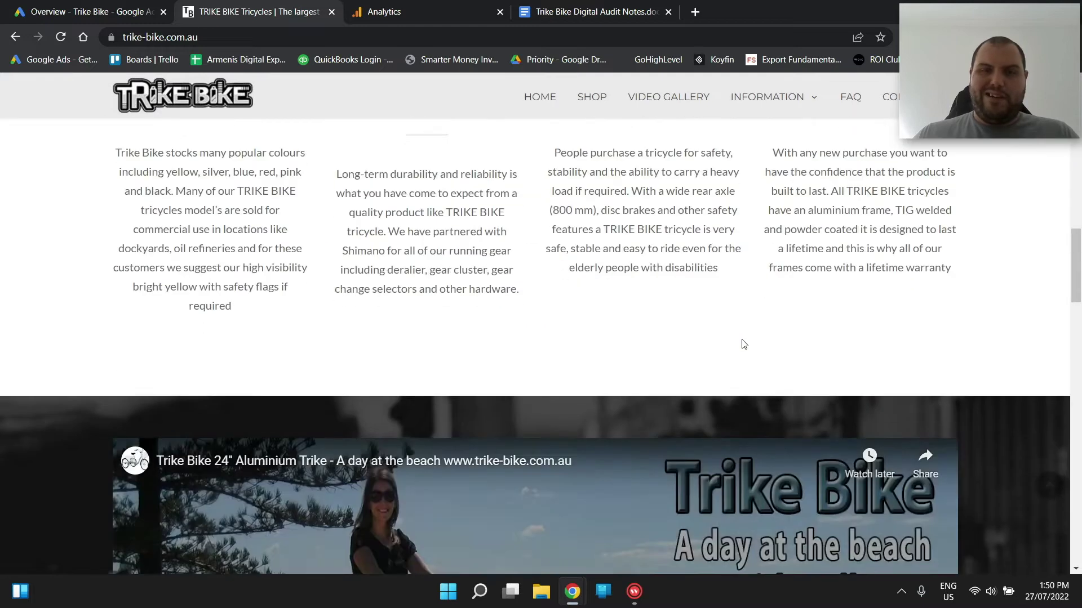
pyautogui.scroll(-7, 742, 344)
pyautogui.scroll(-5, 742, 344)
pyautogui.scroll(6, 741, 345)
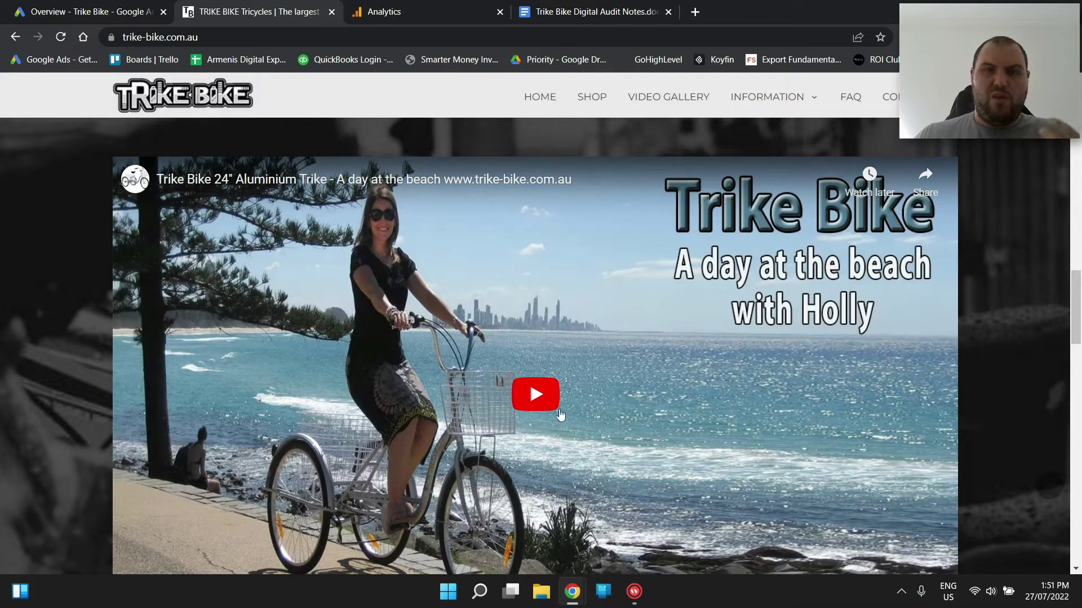
pyautogui.scroll(-4, 741, 363)
pyautogui.scroll(-3, 701, 363)
pyautogui.scroll(-7, 697, 354)
pyautogui.scroll(-4, 686, 347)
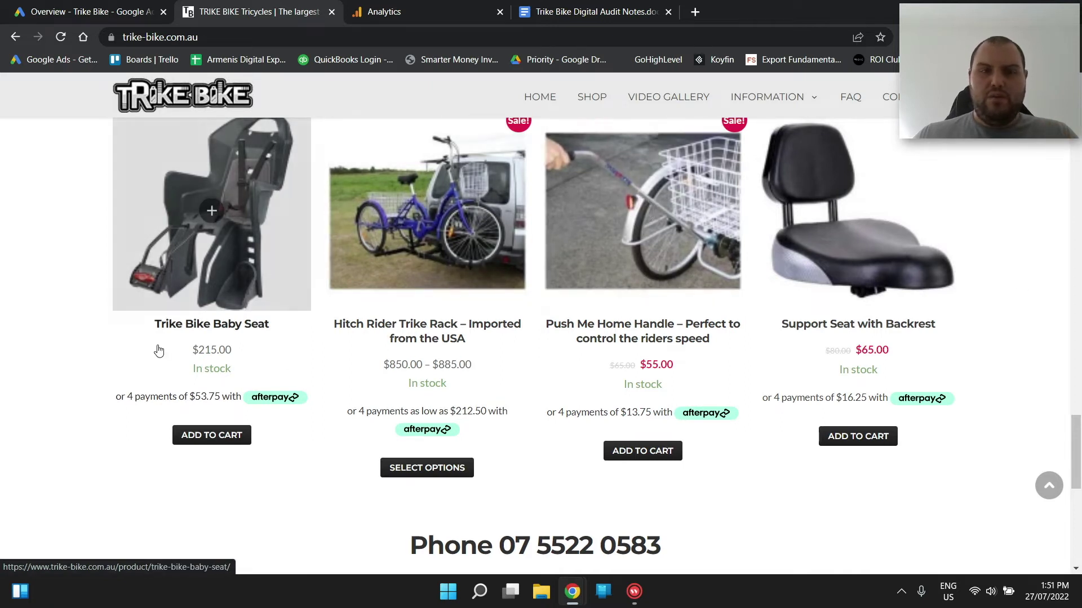
pyautogui.scroll(15, 377, 338)
pyautogui.scroll(5, 379, 338)
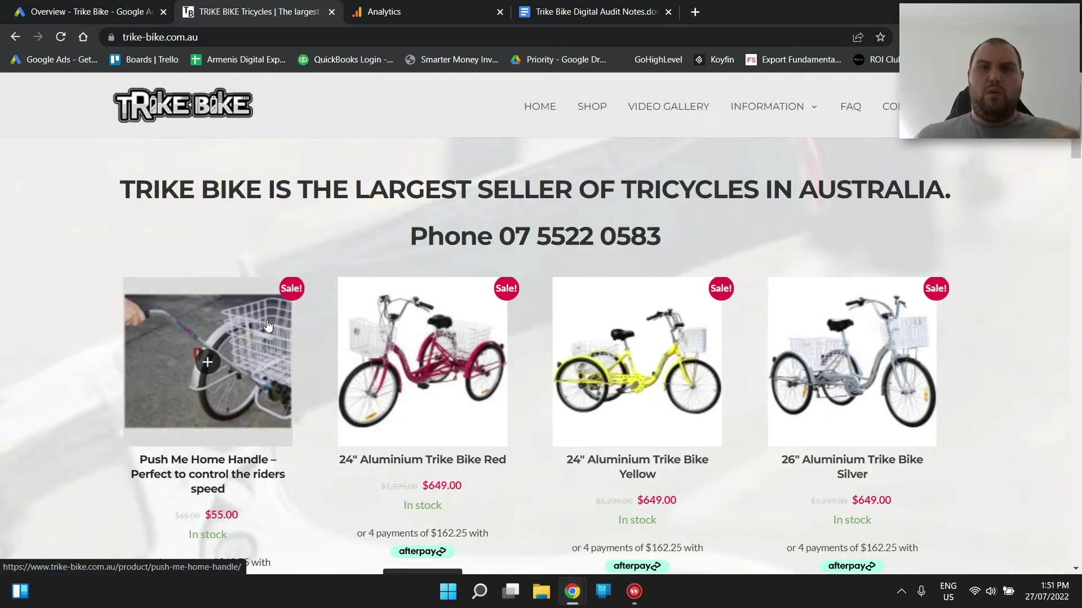
# Step: Browse the shop's electric category and open the 24" Electric Trike Bike Satin Black product
pyautogui.click(597, 106)
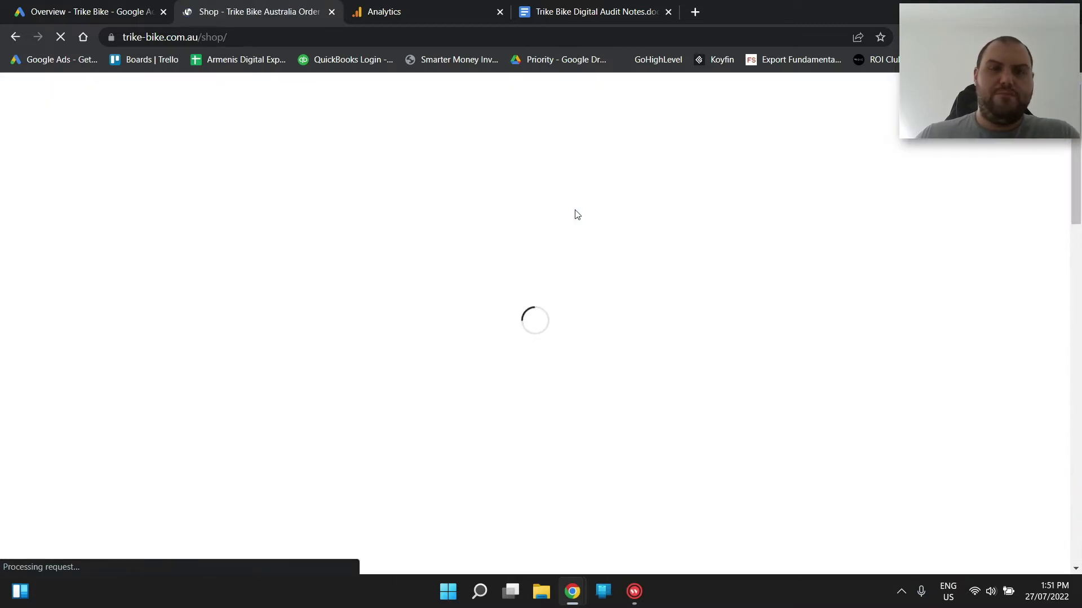
pyautogui.scroll(-2, 370, 314)
pyautogui.scroll(2, 370, 316)
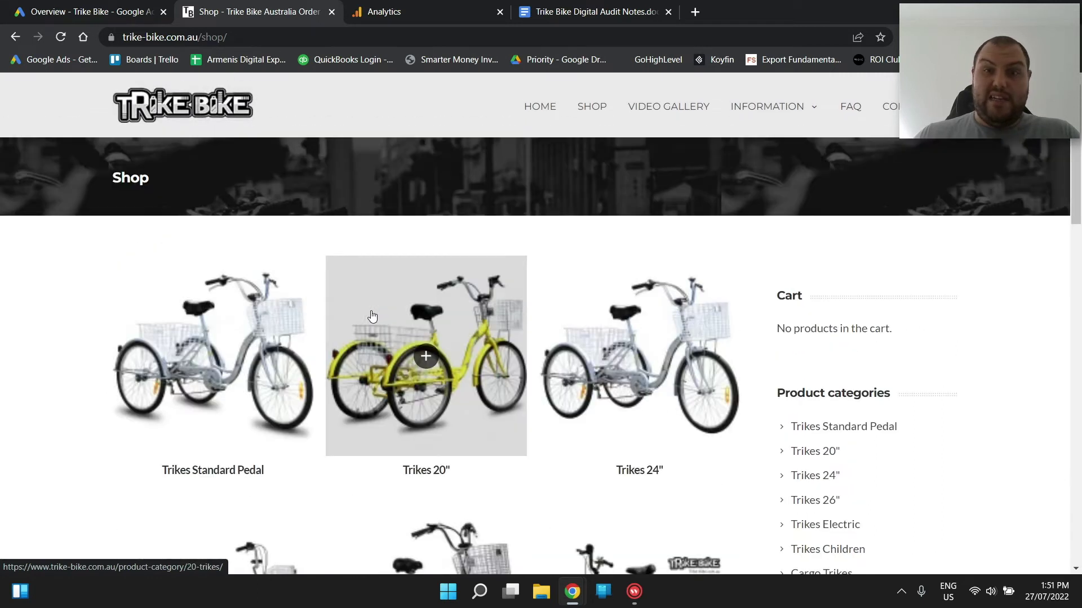
pyautogui.scroll(-20, 369, 316)
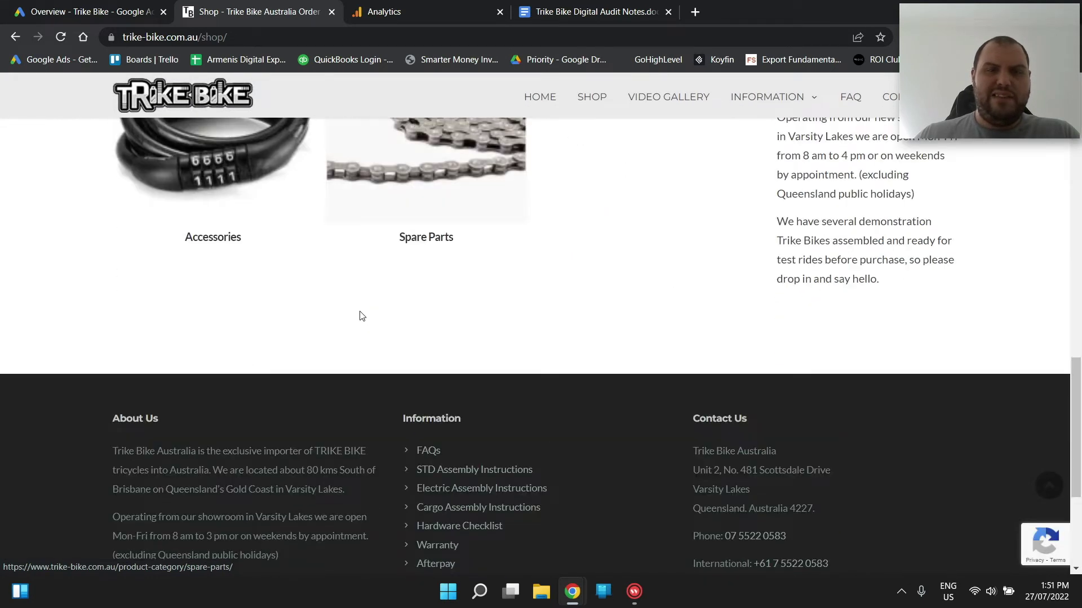
pyautogui.scroll(8, 362, 316)
pyautogui.scroll(7, 358, 315)
pyautogui.scroll(-1, 403, 432)
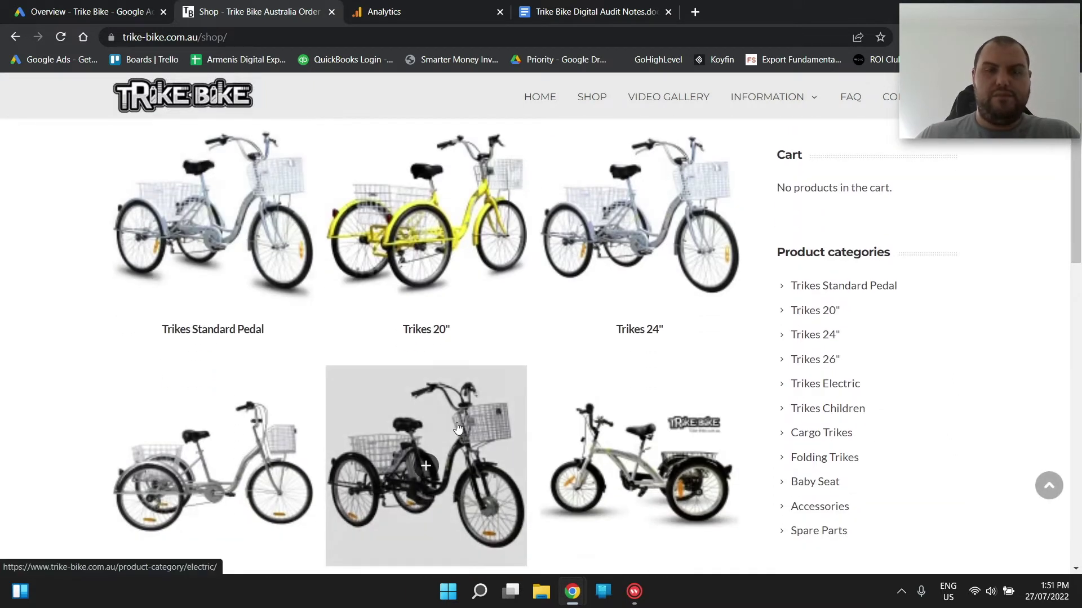
pyautogui.click(458, 428)
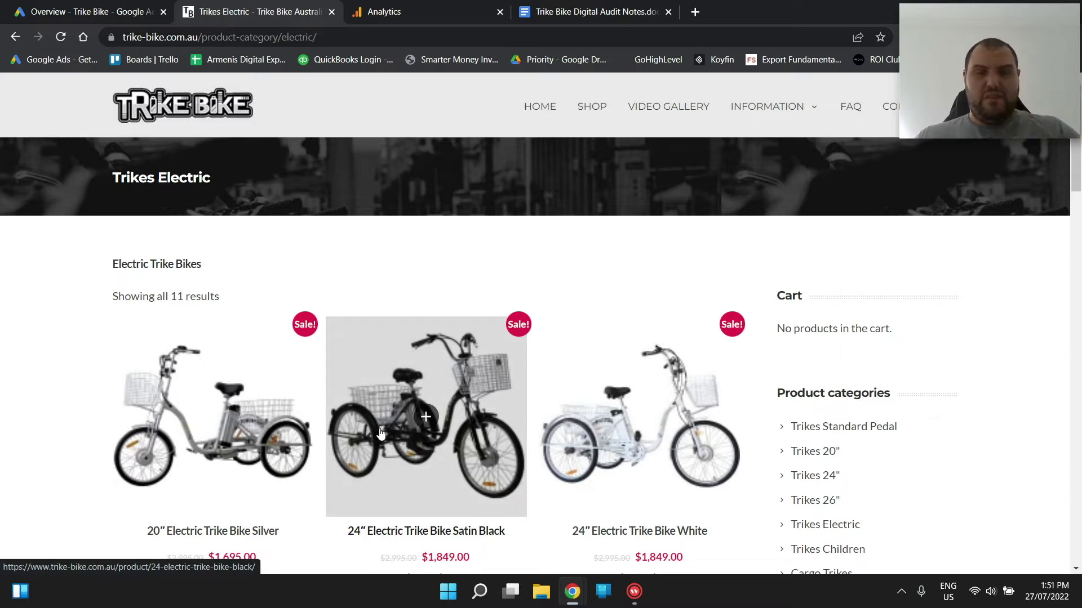
pyautogui.click(405, 431)
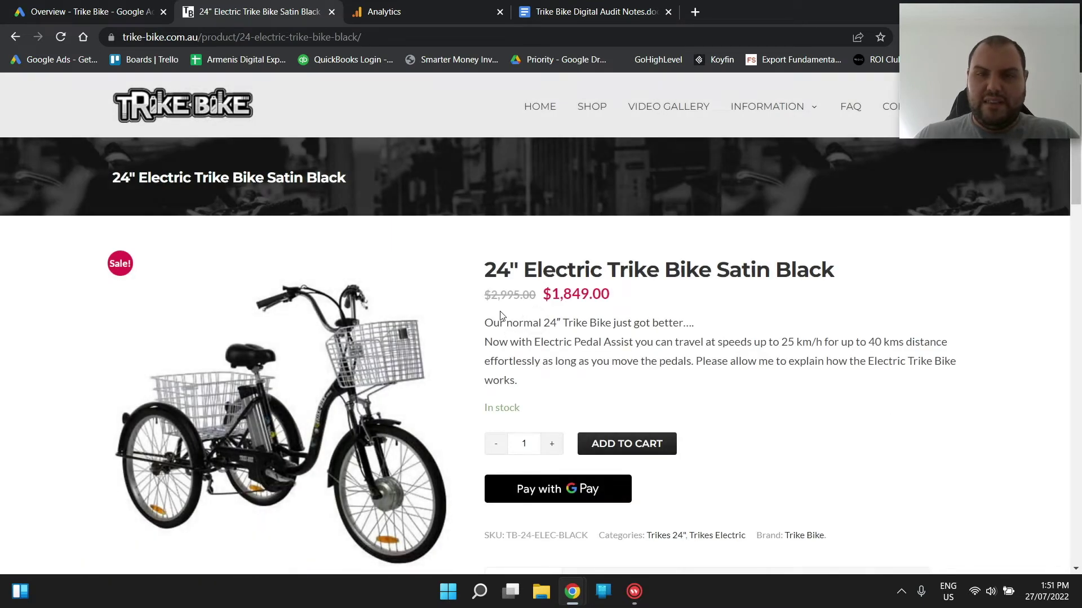
# Step: Highlight the product title and prices, then scroll through the product page
pyautogui.moveTo(498, 276); pyautogui.dragTo(523, 273)
pyautogui.moveTo(600, 287); pyautogui.dragTo(841, 296)
pyautogui.moveTo(823, 264); pyautogui.dragTo(837, 261)
pyautogui.click(661, 341)
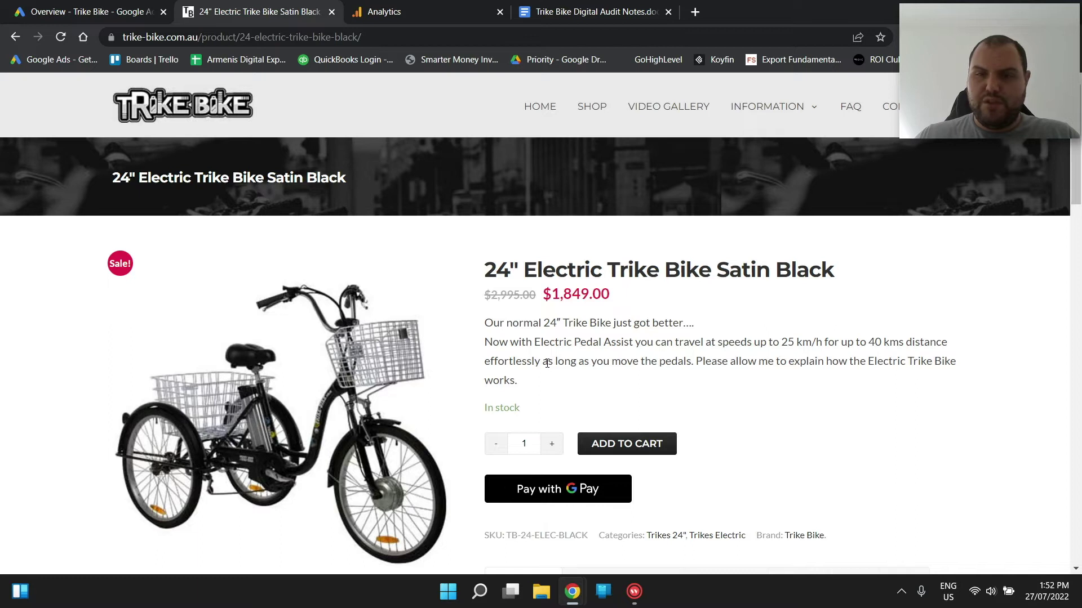
pyautogui.scroll(-15, 547, 363)
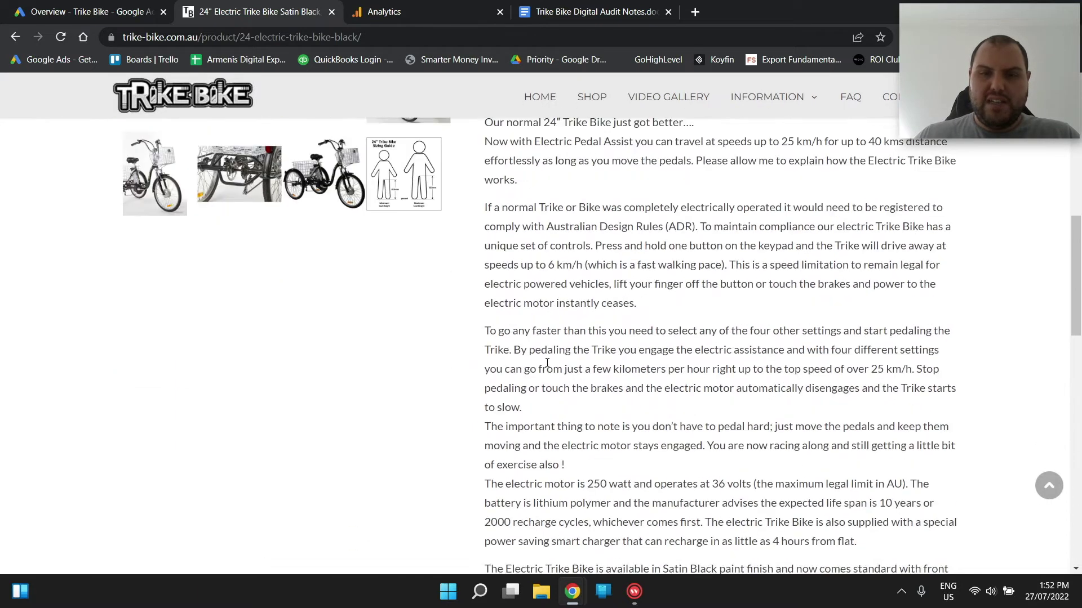
pyautogui.scroll(-2, 547, 363)
pyautogui.scroll(5, 547, 365)
pyautogui.scroll(1, 547, 367)
# Step: Review the additional information, specifications, comfort, safety, gears, nerd statistics, shipping and warranty tabs
pyautogui.click(591, 235)
pyautogui.click(717, 229)
pyautogui.click(812, 227)
pyautogui.click(851, 232)
pyautogui.click(904, 229)
pyautogui.click(846, 254)
pyautogui.click(817, 249)
pyautogui.click(526, 251)
pyautogui.scroll(1, 733, 380)
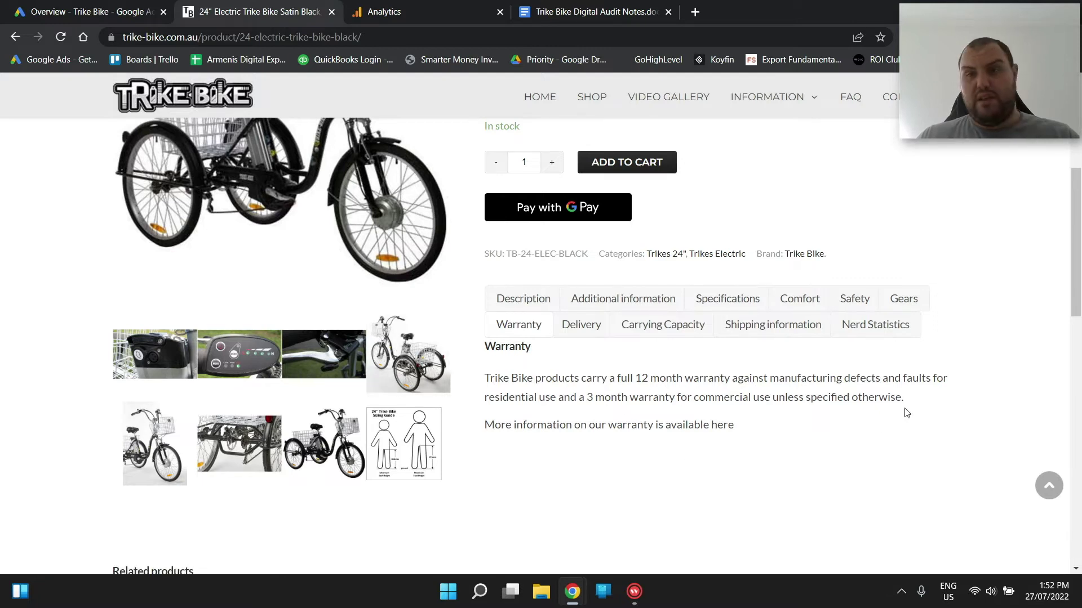
pyautogui.scroll(1, 816, 411)
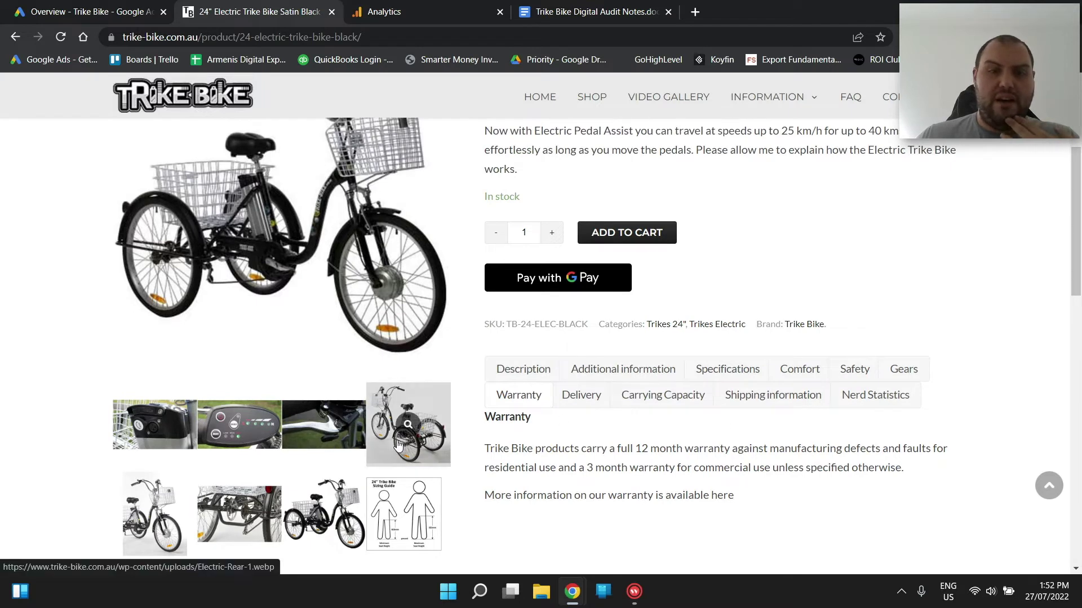
# Step: View three gallery photos of the trike enlarged, including the side view
pyautogui.click(163, 506)
pyautogui.click(820, 273)
pyautogui.click(319, 516)
pyautogui.click(382, 517)
pyautogui.click(415, 417)
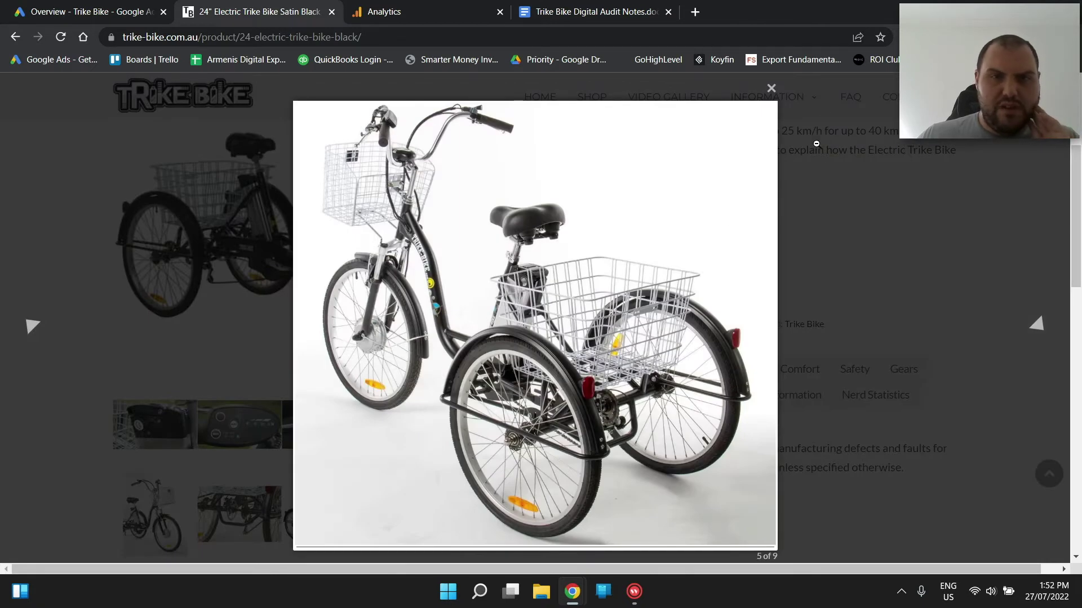
pyautogui.click(771, 86)
# Step: Back in the audit notes, start a new line under the Website heading
pyautogui.click(619, 12)
pyautogui.click(355, 365)
pyautogui.press('Return')
# Step: Add a bullet that the website needs an overhaul to look professional and build customer trust
pyautogui.click(720, 132)
pyautogui.write('Website overall')
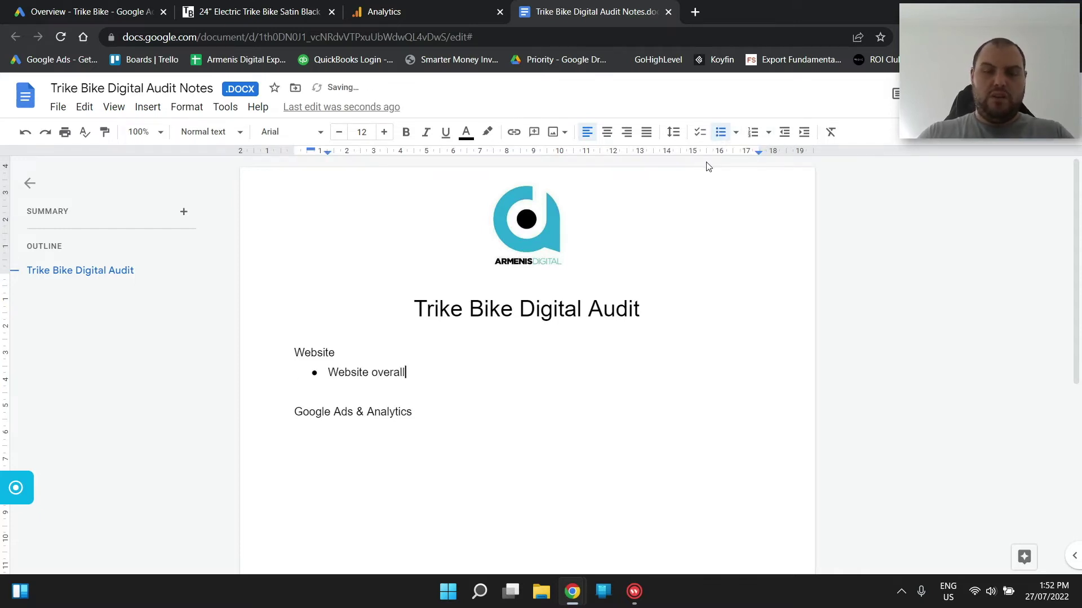
pyautogui.write(' requires an')
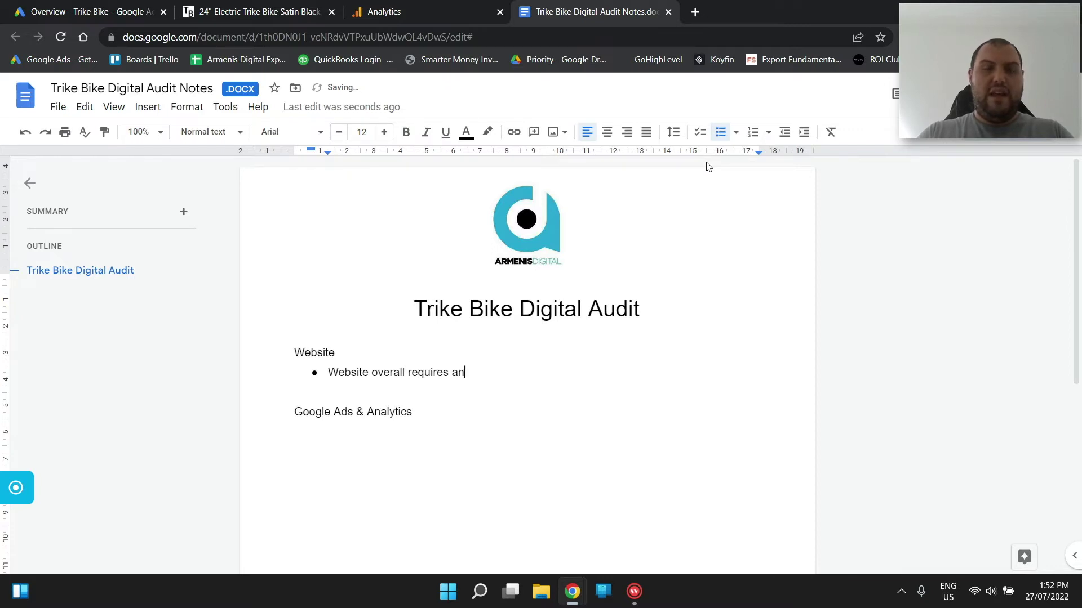
pyautogui.write(' overhaul to')
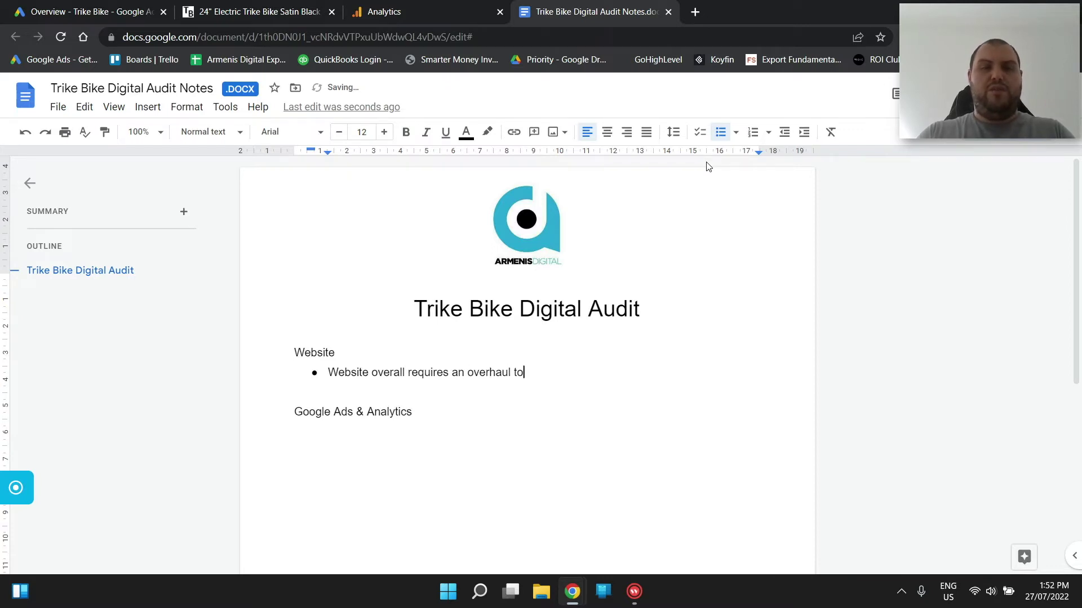
pyautogui.write(' be')
pyautogui.press('BackSpace')
pyautogui.press('BackSpace')
pyautogui.write('appear more professional')
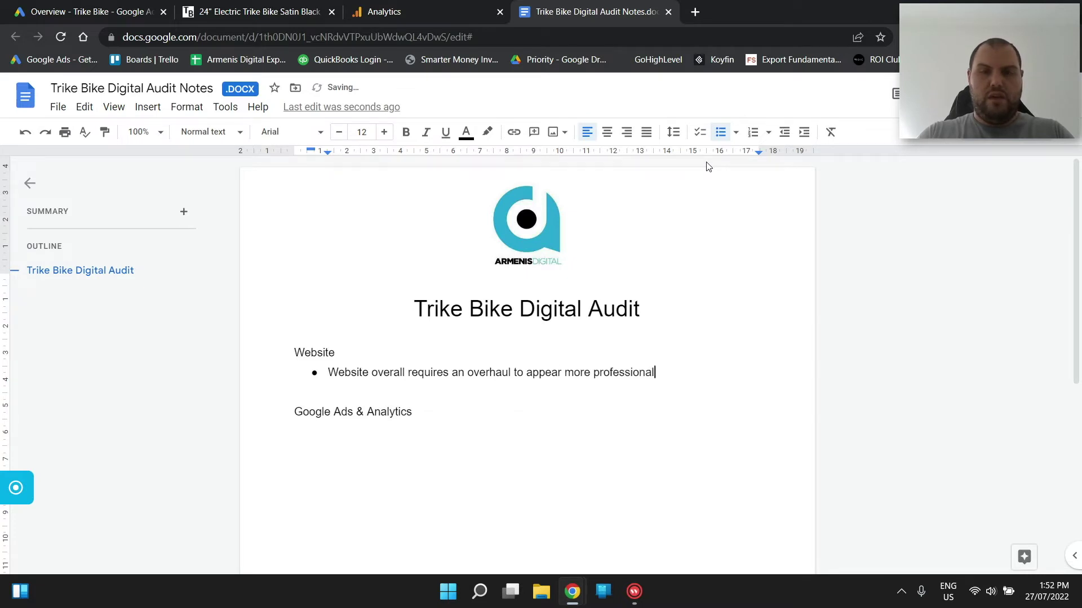
pyautogui.write(' and legitimat')
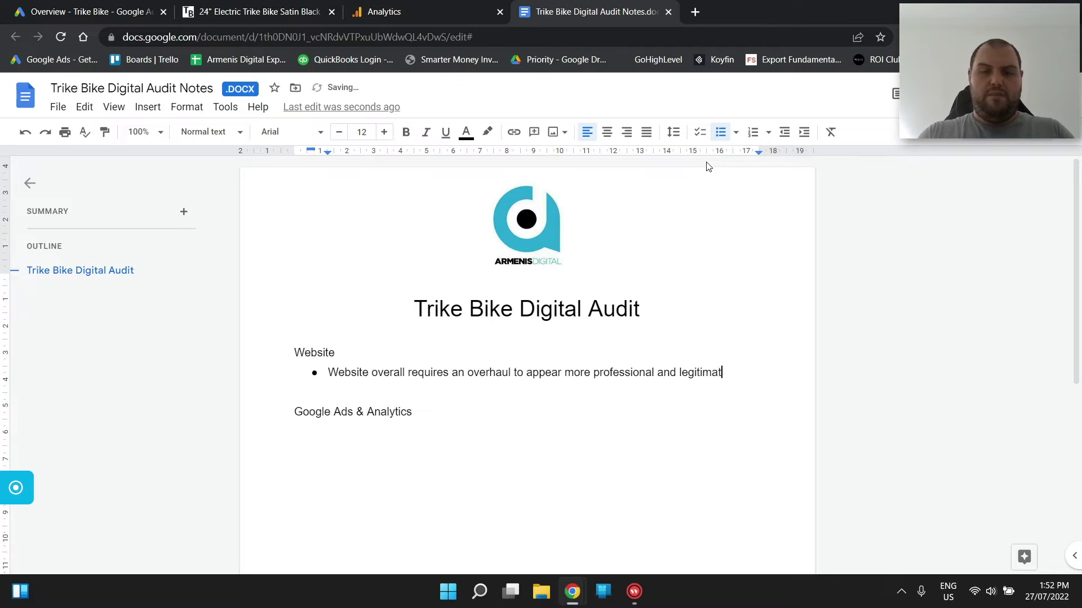
pyautogui.write('e. This woul')
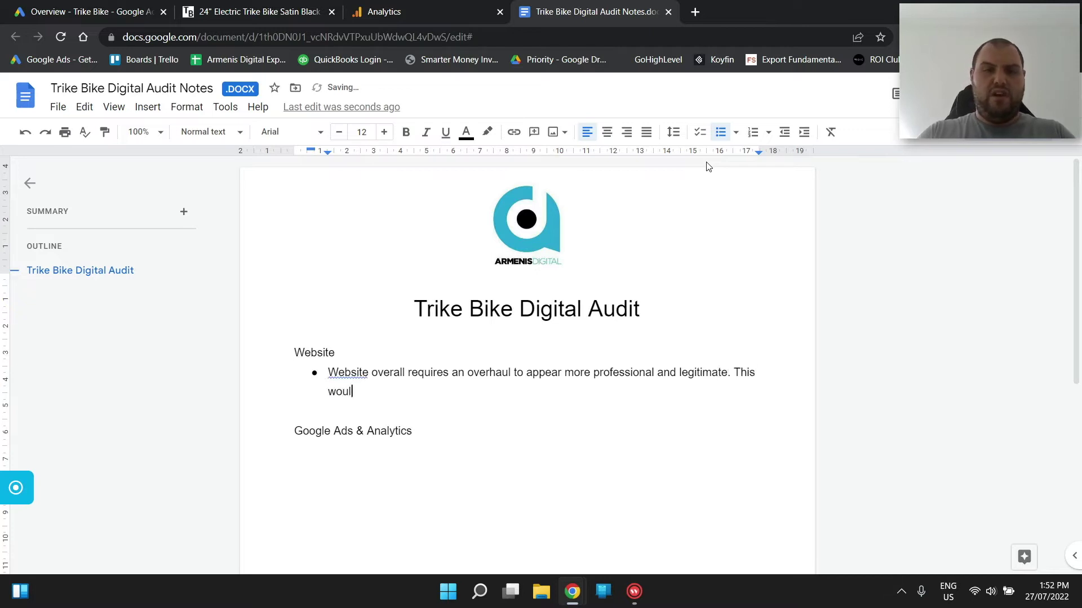
pyautogui.write('d help grea')
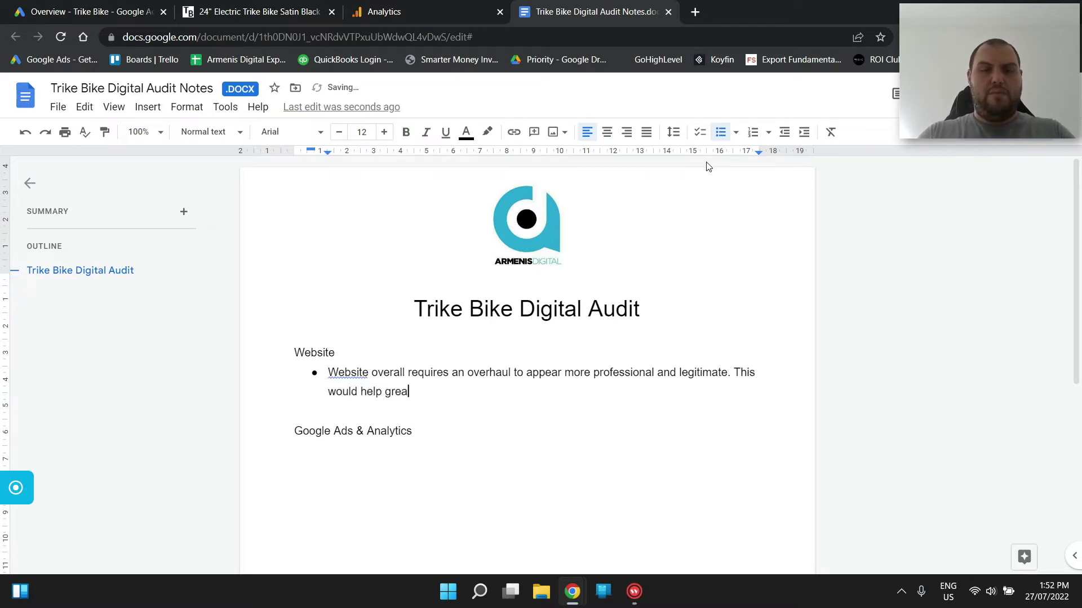
pyautogui.write('tly improve the')
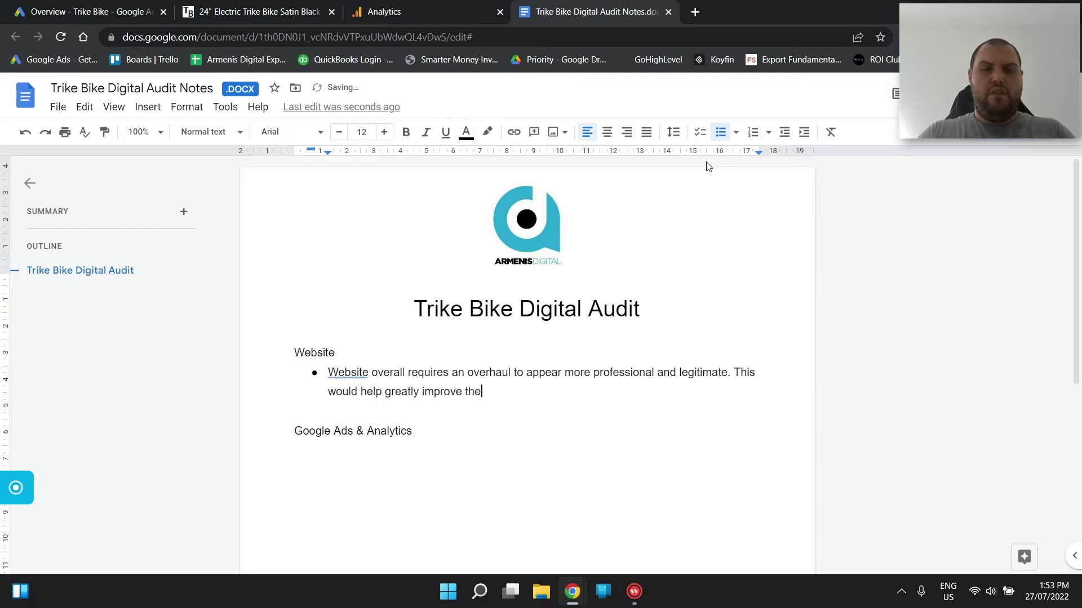
pyautogui.write(" store's conversion rate and build")
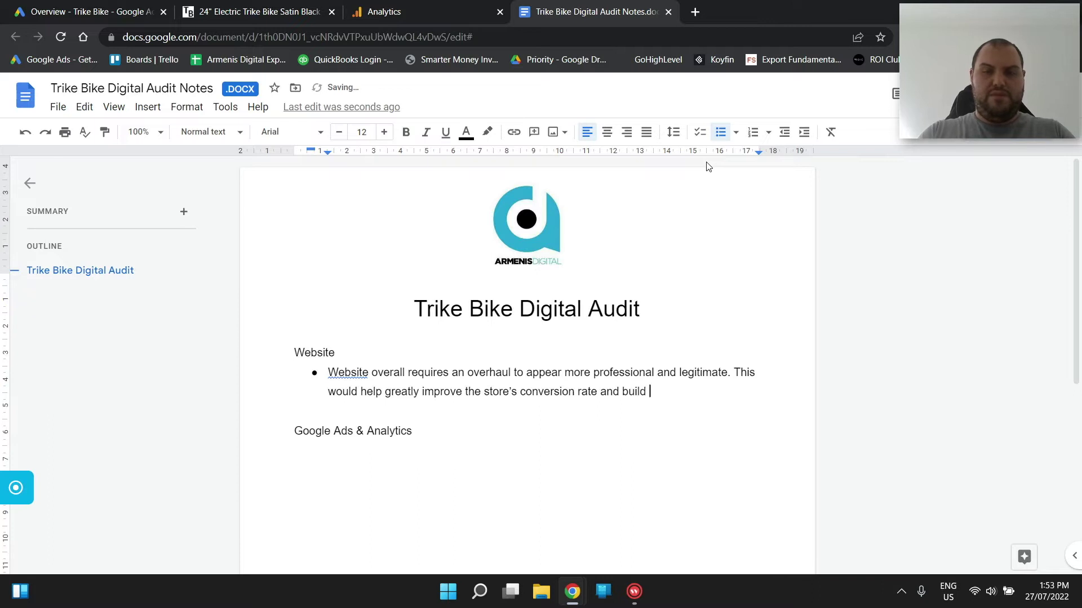
pyautogui.press('Up')
pyautogui.press('Up')
pyautogui.press('Up')
pyautogui.press('Up')
pyautogui.write('trust')
pyautogui.press('BackSpace')
pyautogui.press('BackSpace')
pyautogui.press('BackSpace')
pyautogui.press('BackSpace')
pyautogui.press('BackSpace')
pyautogui.click(673, 396)
pyautogui.write('trust with customers.')
pyautogui.press('Return')
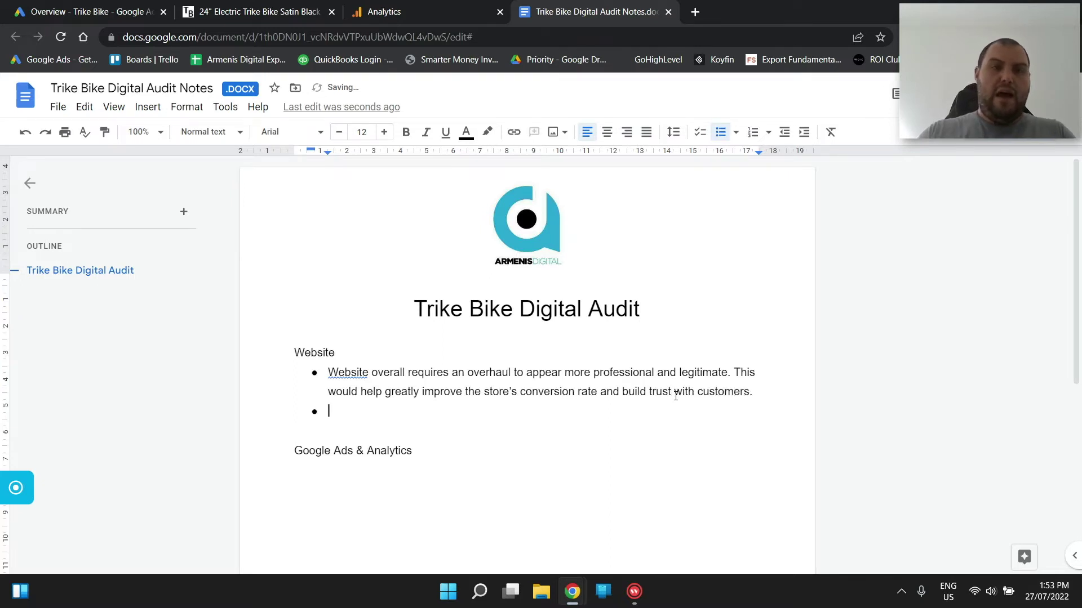
# Step: Add a bullet that product images need work and begin a 'Further' sub-bullet
pyautogui.write('Imag')
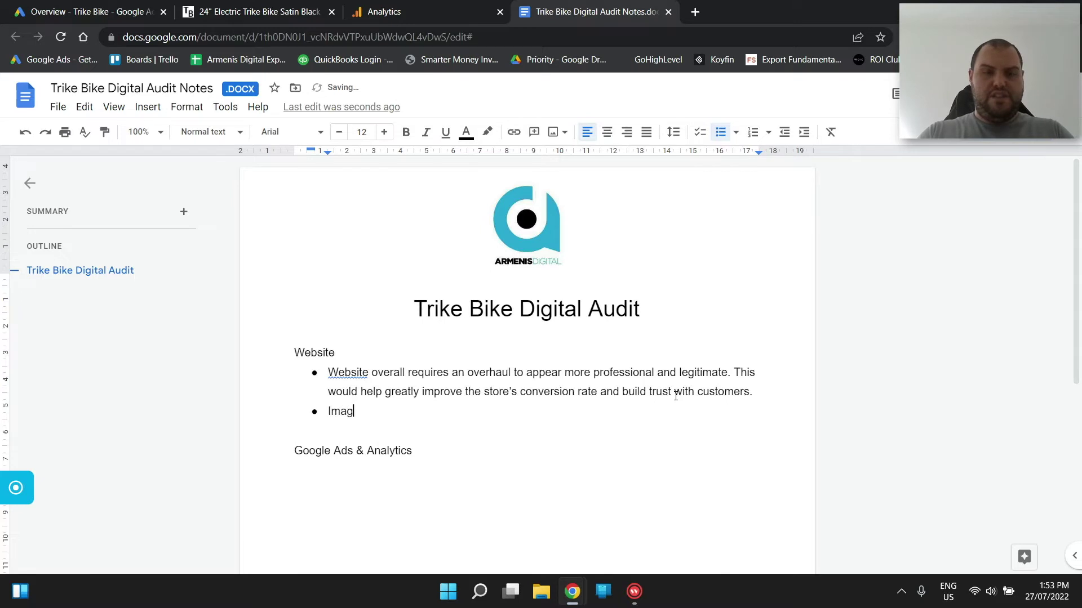
pyautogui.write('es of products need')
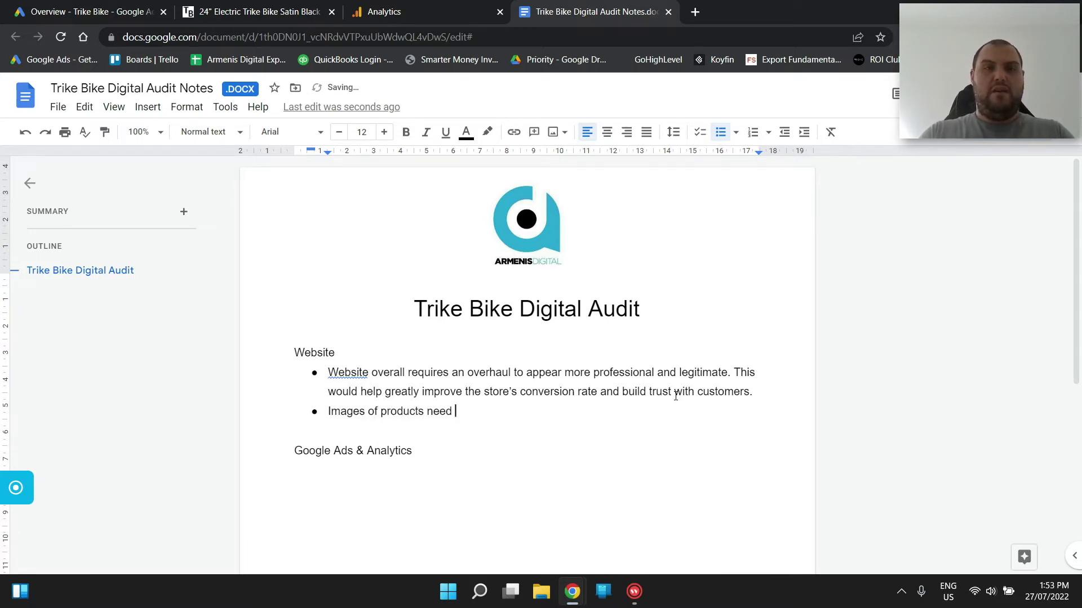
pyautogui.write(' work. There appea')
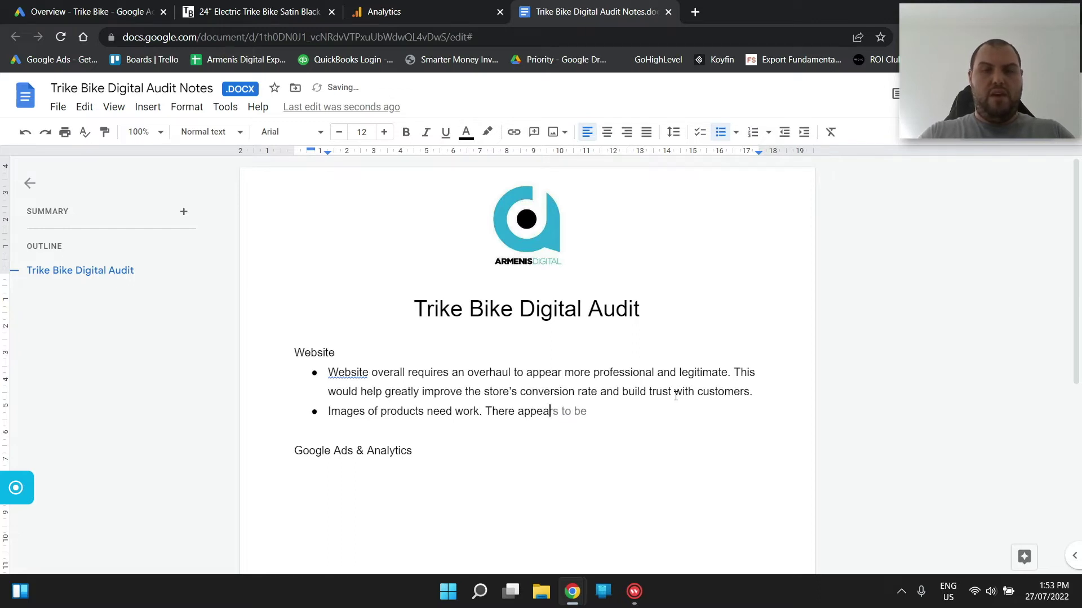
pyautogui.write('rs to be some professional images')
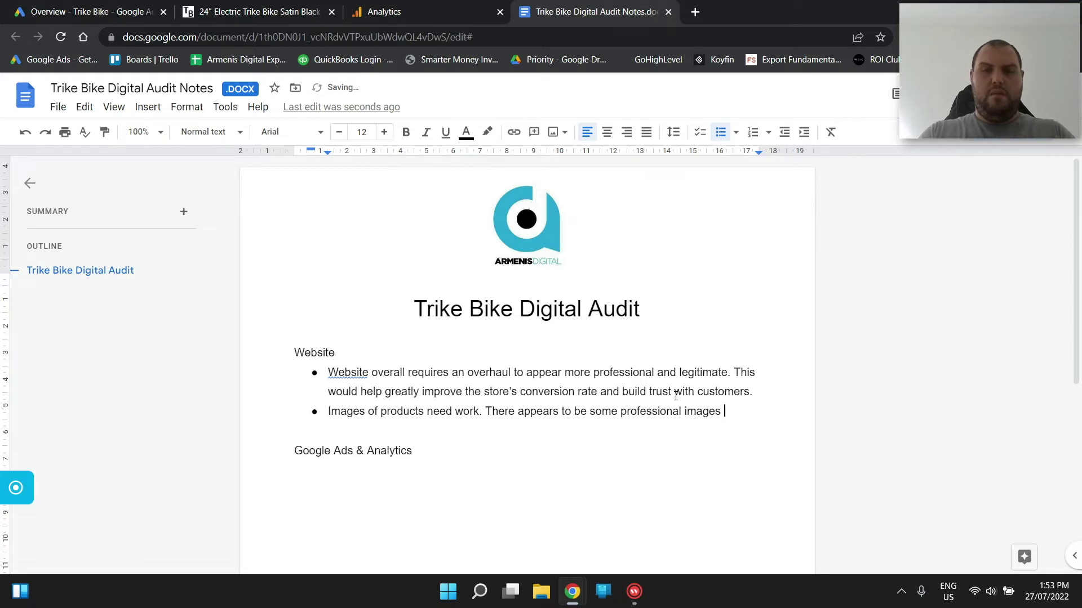
pyautogui.write(" but they don't to be the mai")
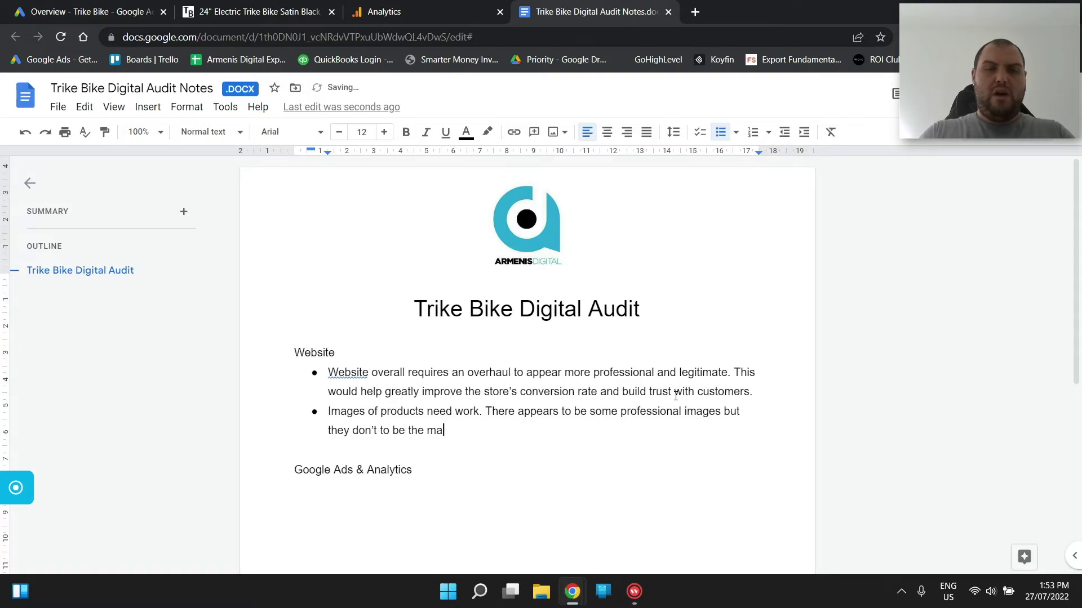
pyautogui.write('n ones.')
pyautogui.press('Return')
pyautogui.press('Tab')
pyautogui.write('Furthe')
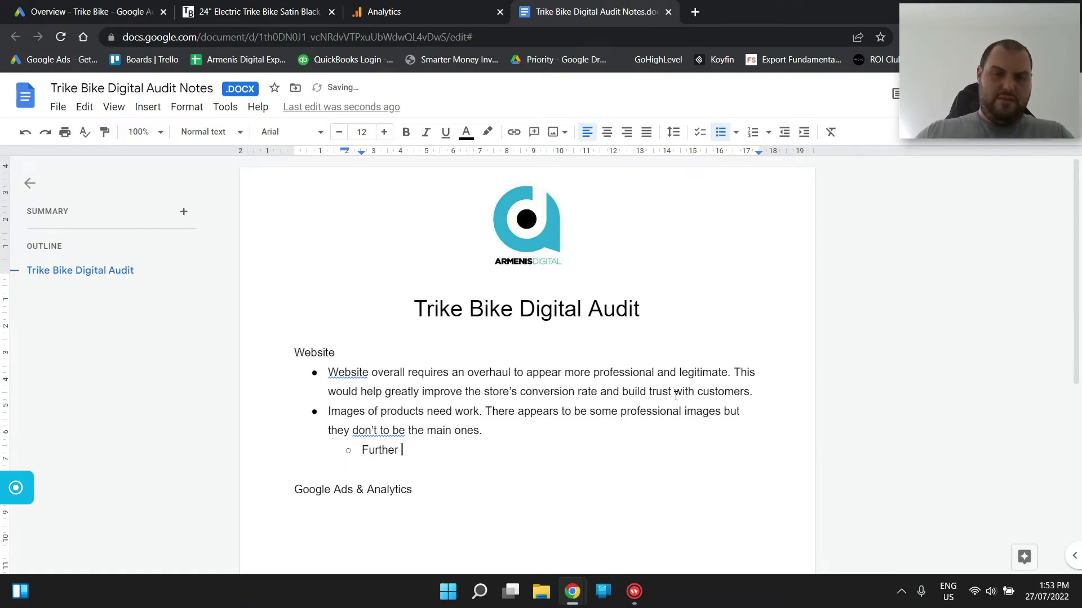
pyautogui.write('r')
# Step: Accept the 'don't appear to be' grammar fix and finish the sub-bullet about blurry collection images
pyautogui.rightClick(383, 417)
pyautogui.rightClick(378, 430)
pyautogui.click(472, 324)
pyautogui.click(450, 463)
pyautogui.press('BackSpace')
pyautogui.write('in collectio')
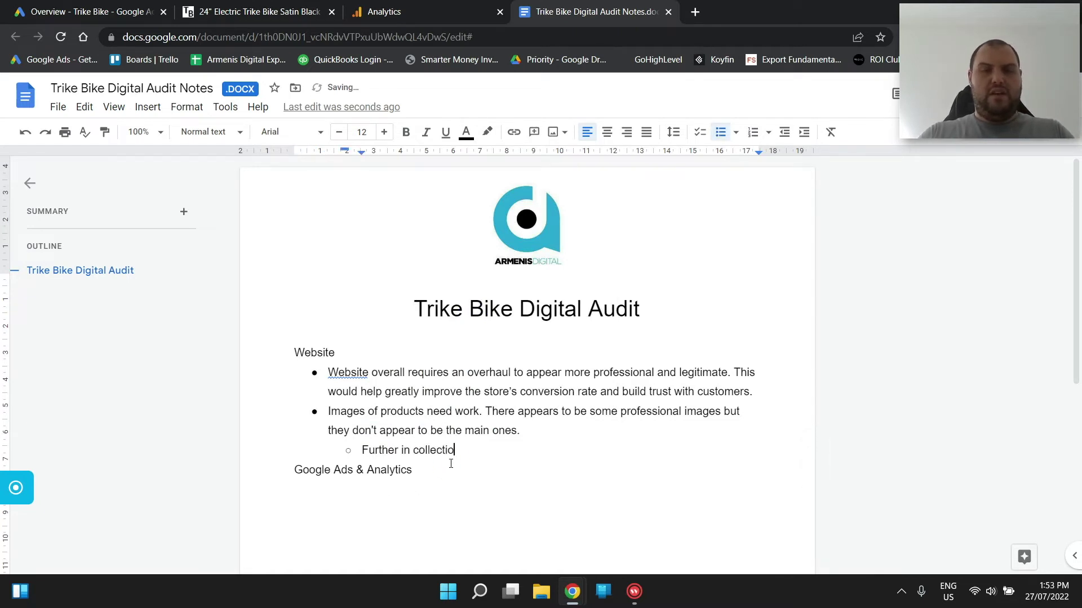
pyautogui.write('n and not in the product page itself, images are very b')
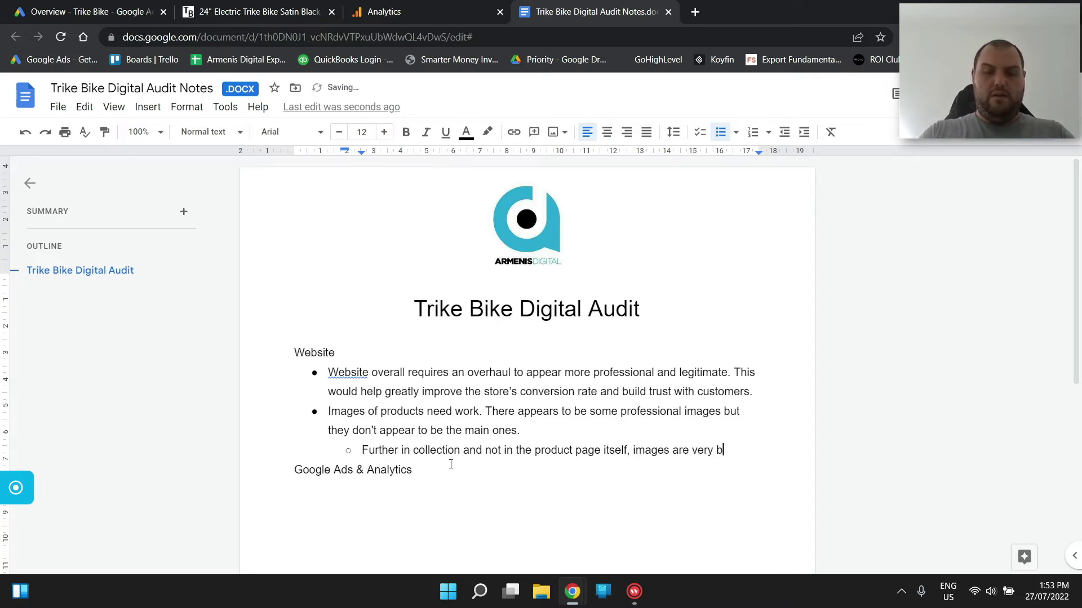
pyautogui.write('lurry. This reduce')
pyautogui.write('s vis')
pyautogui.write('ito')
pyautogui.write('to')
pyautogui.write('r ')
pyautogui.write('trust')
pyautogui.click(253, 11)
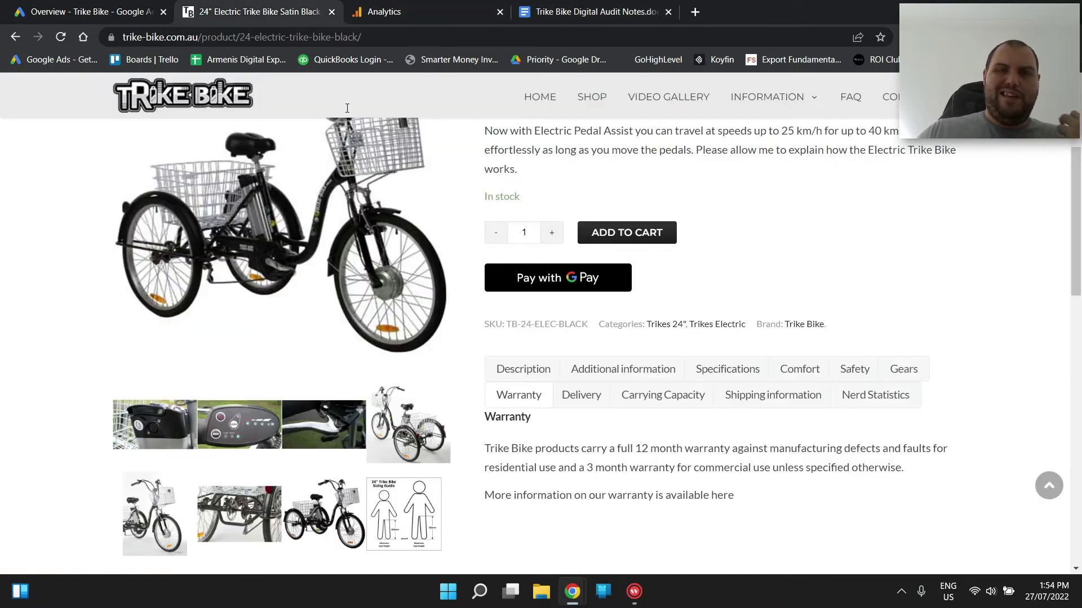
pyautogui.scroll(4, 568, 440)
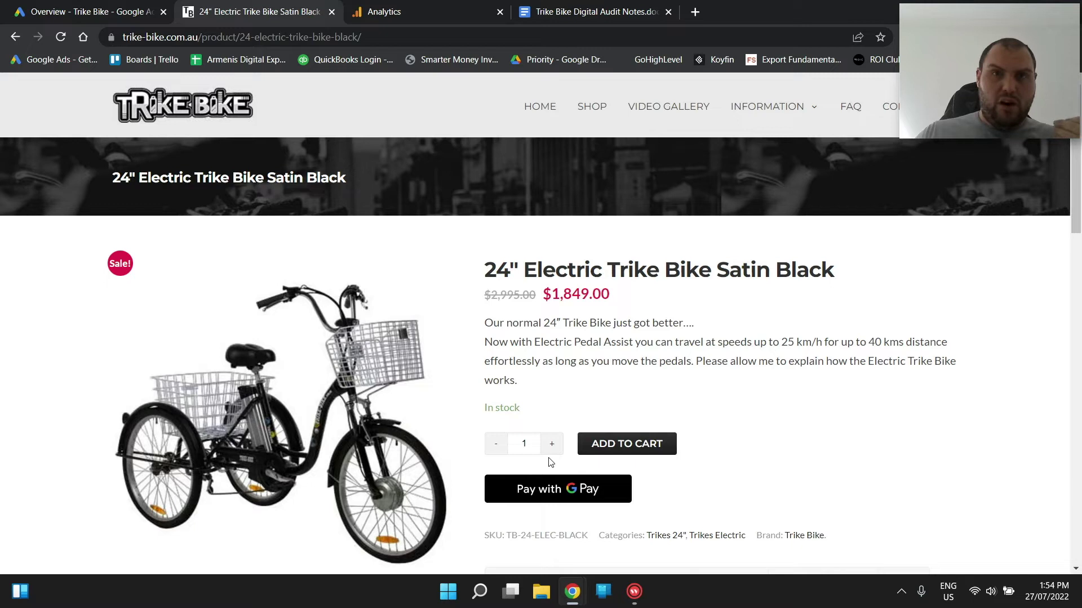
pyautogui.click(597, 11)
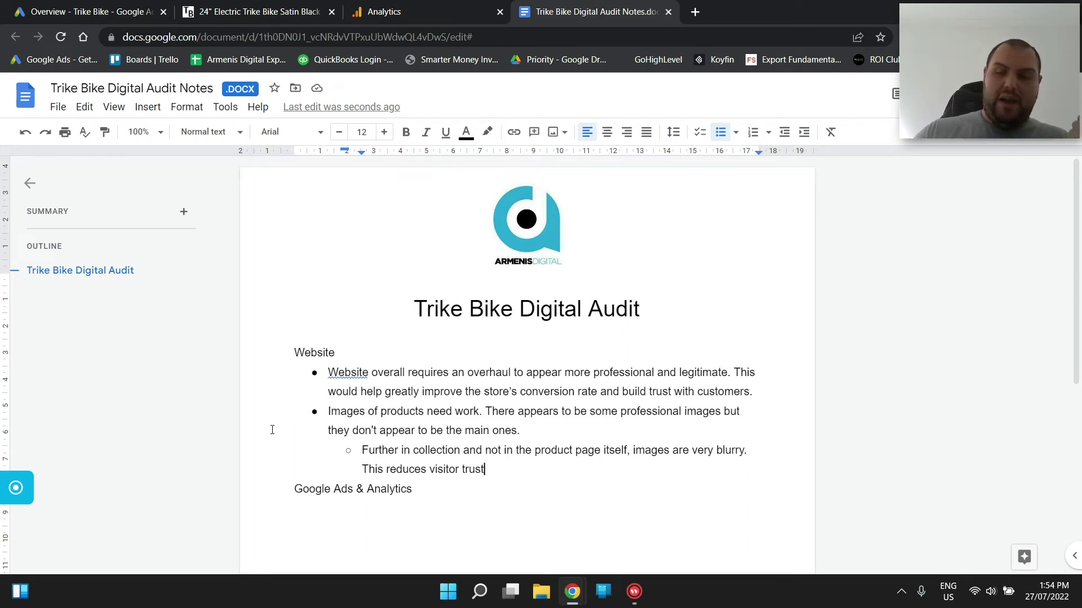
# Step: Start a new line after the trust note and make the Website heading bold
pyautogui.press('Return')
# Step: Add an empty bullet under Google Ads & Analytics, then return to the Google Ads overview
pyautogui.press('Return')
pyautogui.press('Return')
pyautogui.doubleClick(324, 358)
pyautogui.hotkey('ctrl', 'b')
pyautogui.click(446, 514)
pyautogui.press('Return')
pyautogui.click(720, 132)
pyautogui.click(152, 8)
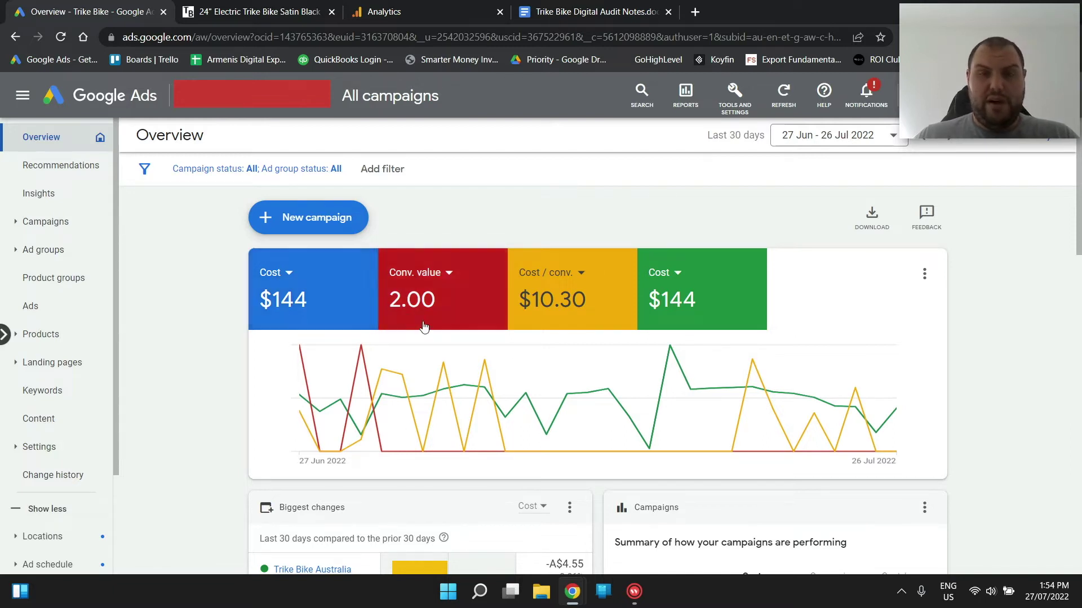
# Step: Toggle the Cost line on the overview chart off and back on, then open Tools and Settings
pyautogui.click(353, 309)
pyautogui.click(353, 309)
pyautogui.click(734, 94)
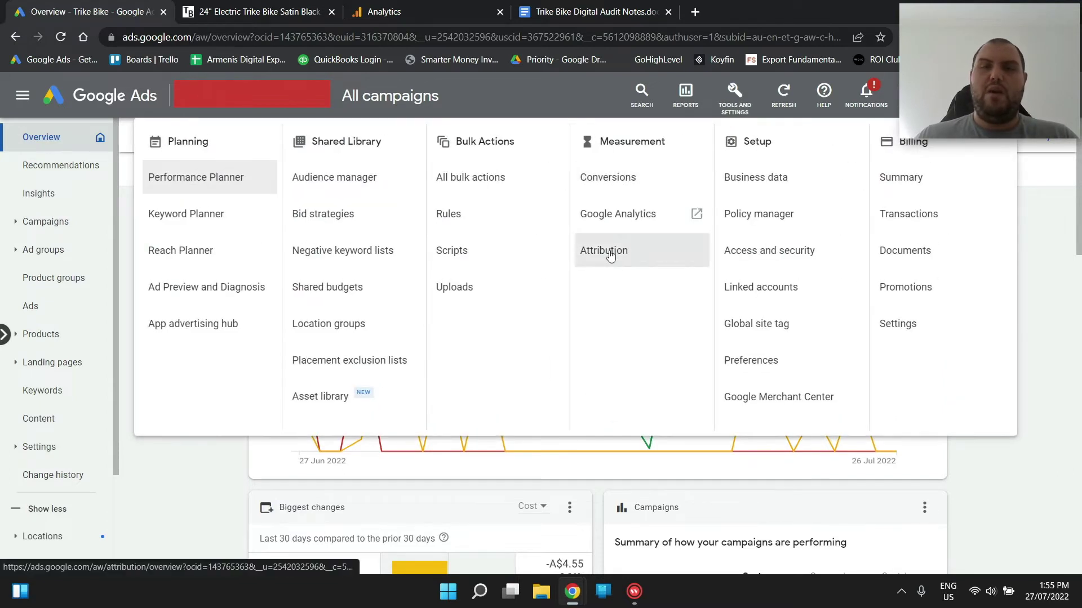
# Step: Open Measurement > Conversions in a new tab and dismiss the account security notice
pyautogui.rightClick(620, 175)
pyautogui.click(684, 188)
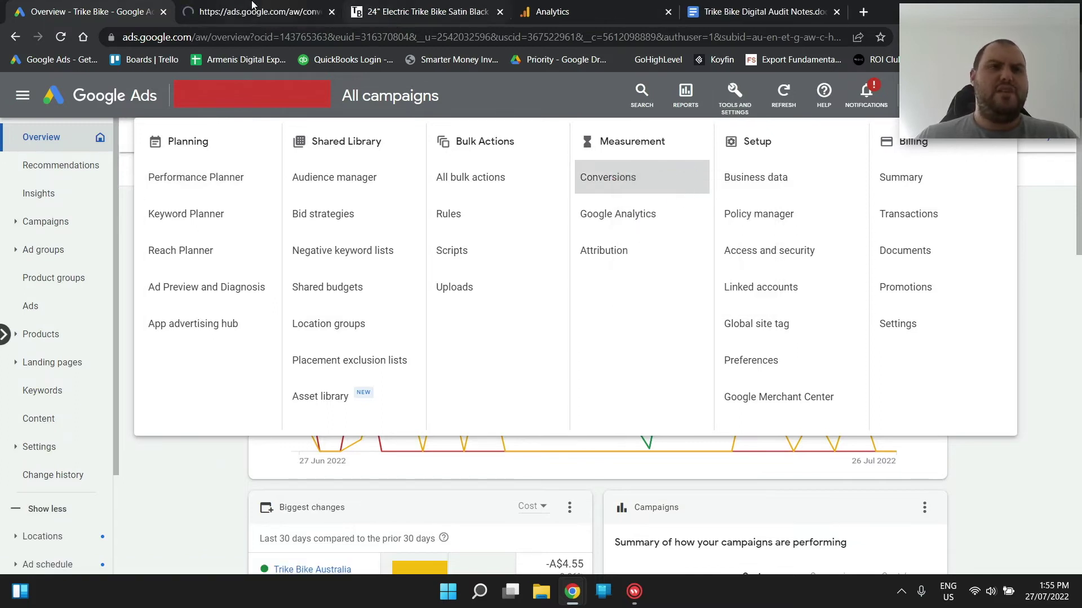
pyautogui.click(251, 9)
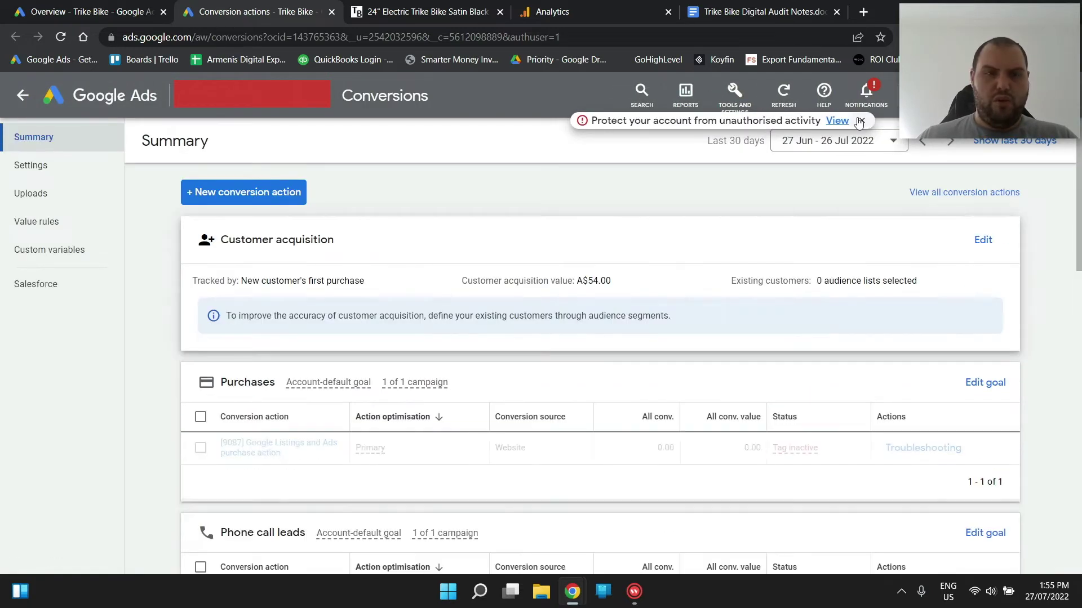
pyautogui.click(860, 121)
# Step: List all conversion actions sorted by All conv. and check the Sales value of 0.00
pyautogui.click(946, 193)
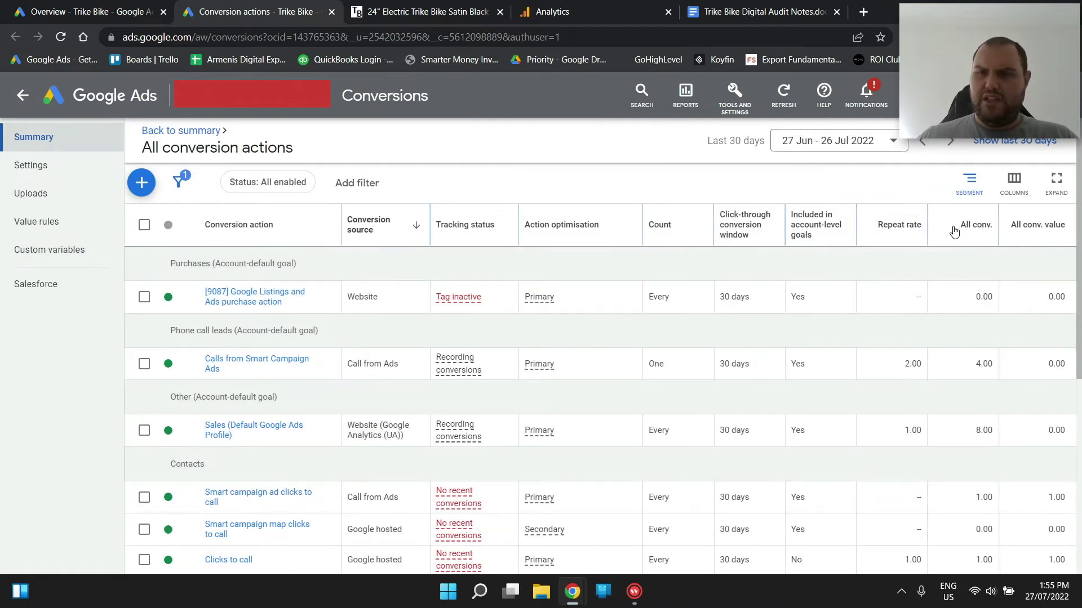
pyautogui.click(952, 228)
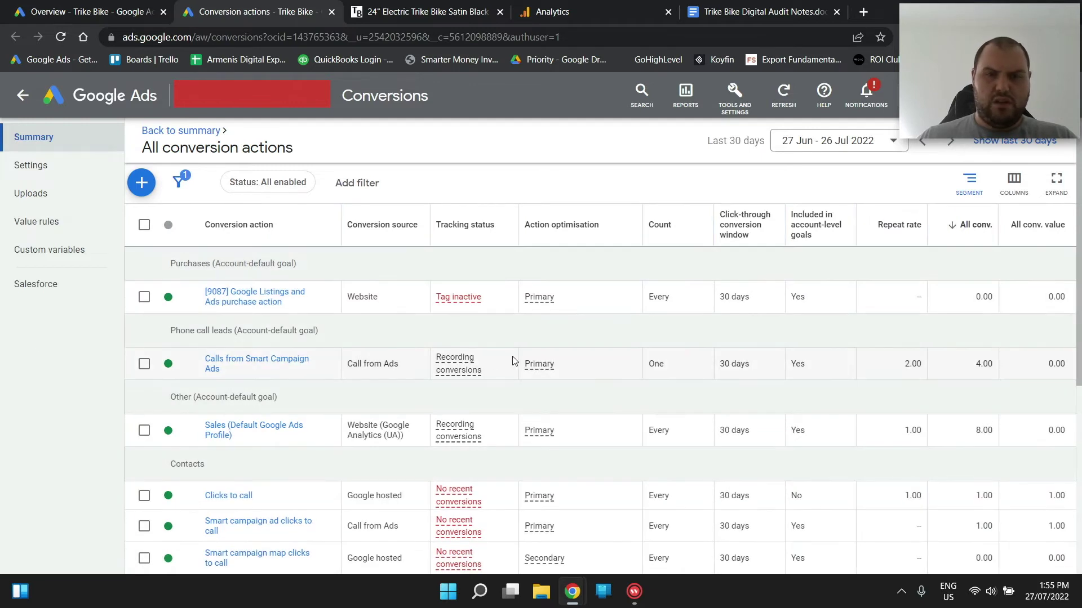
pyautogui.scroll(-5, 483, 363)
pyautogui.scroll(3, 484, 364)
pyautogui.scroll(-3, 483, 364)
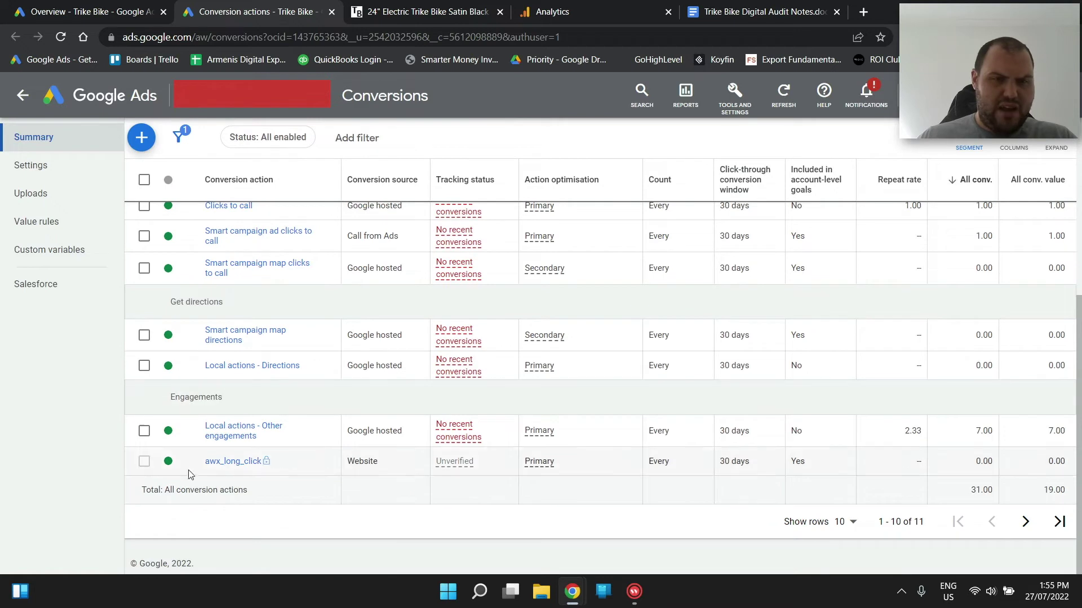
pyautogui.scroll(5, 606, 422)
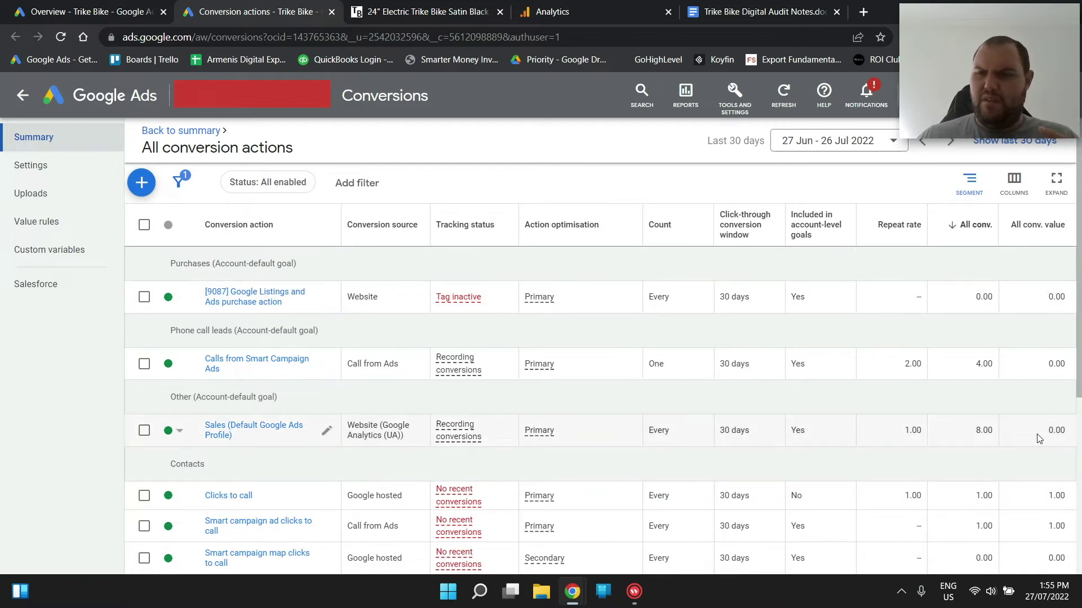
pyautogui.scroll(-5, 1075, 432)
pyautogui.scroll(5, 1075, 433)
pyautogui.doubleClick(1056, 405)
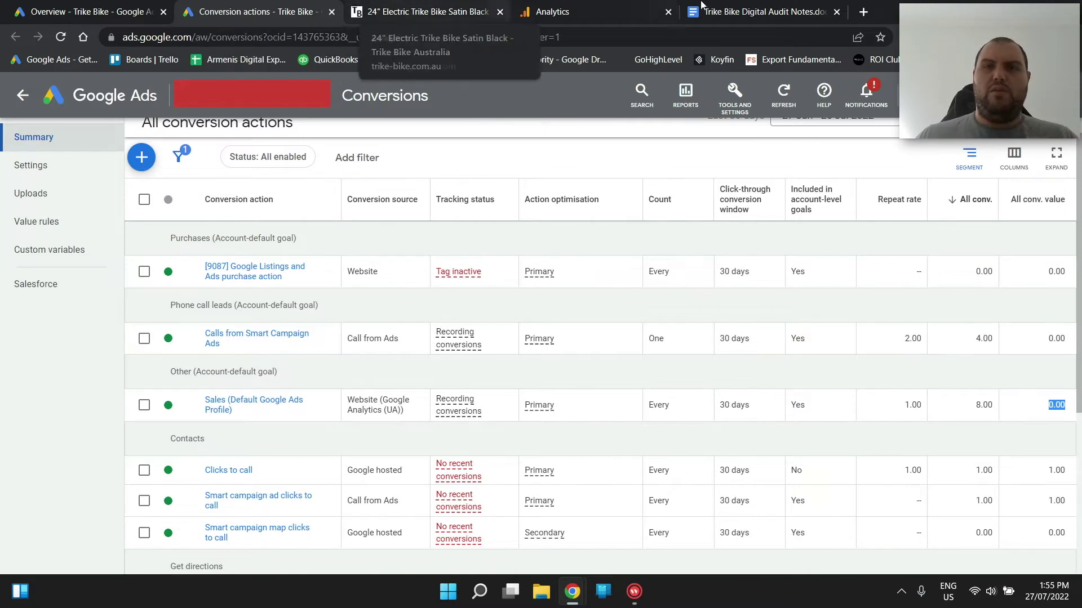
# Step: Note that conversion value isn't tracked so ROAS is unknown, and bold the Google Ads & Analytics heading
pyautogui.click(755, 12)
pyautogui.write('Conversion tracking not properly set up - need to be tracking th')
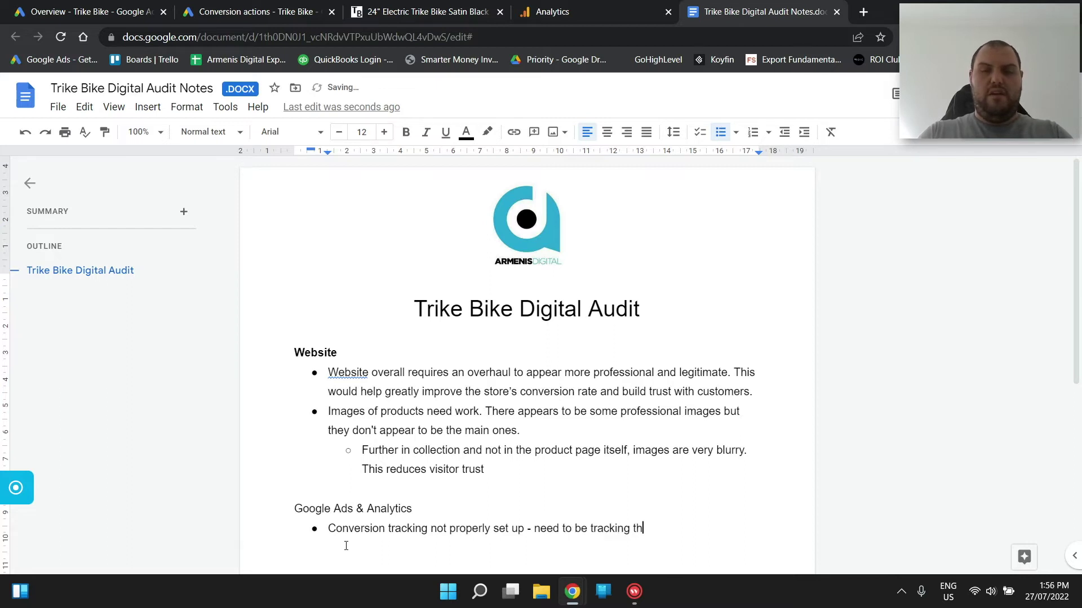
pyautogui.write('e conversion value. Oth')
pyautogui.write("erwise we don't")
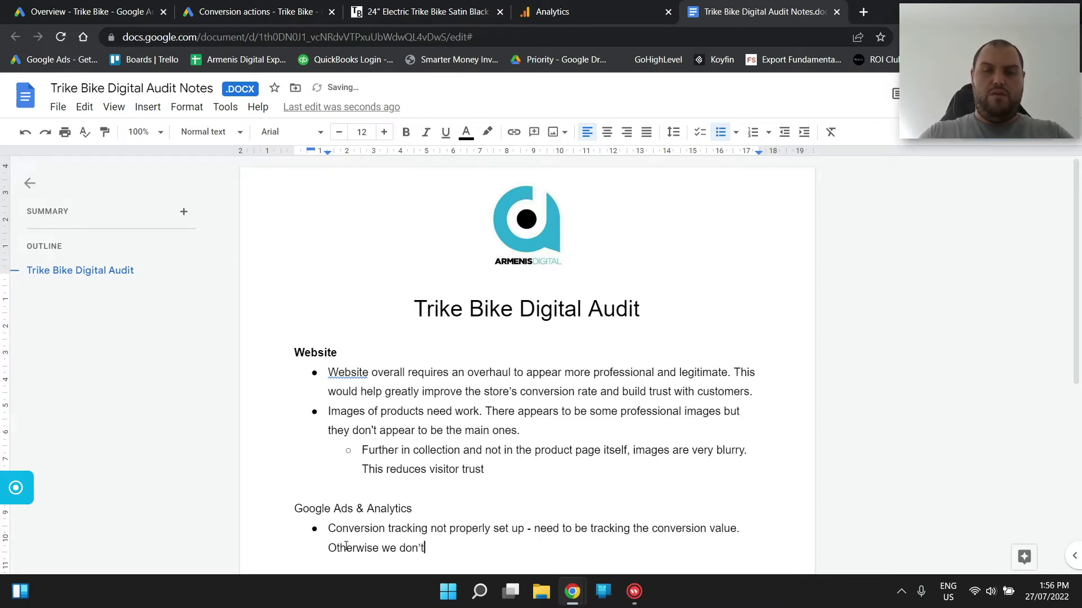
pyautogui.write(' know the')
pyautogui.write(' ROI ')
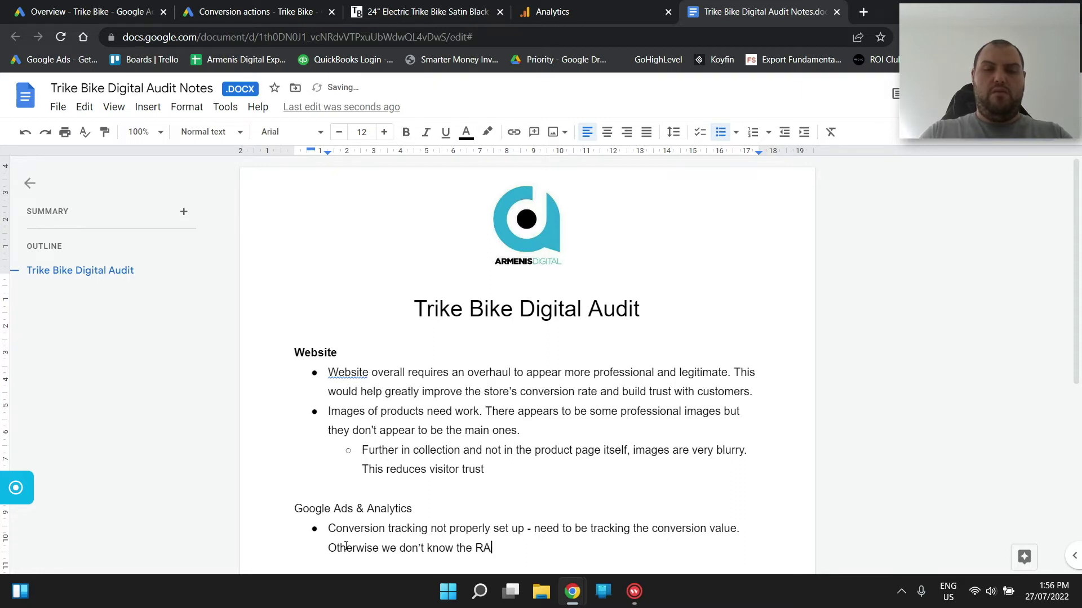
pyautogui.write('AS of the ads.')
pyautogui.tripleClick(376, 506)
pyautogui.hotkey('ctrl', 'b')
# Step: Start a new bullet below the ROAS note and close the conversion actions tab
pyautogui.click(580, 555)
pyautogui.press('Return')
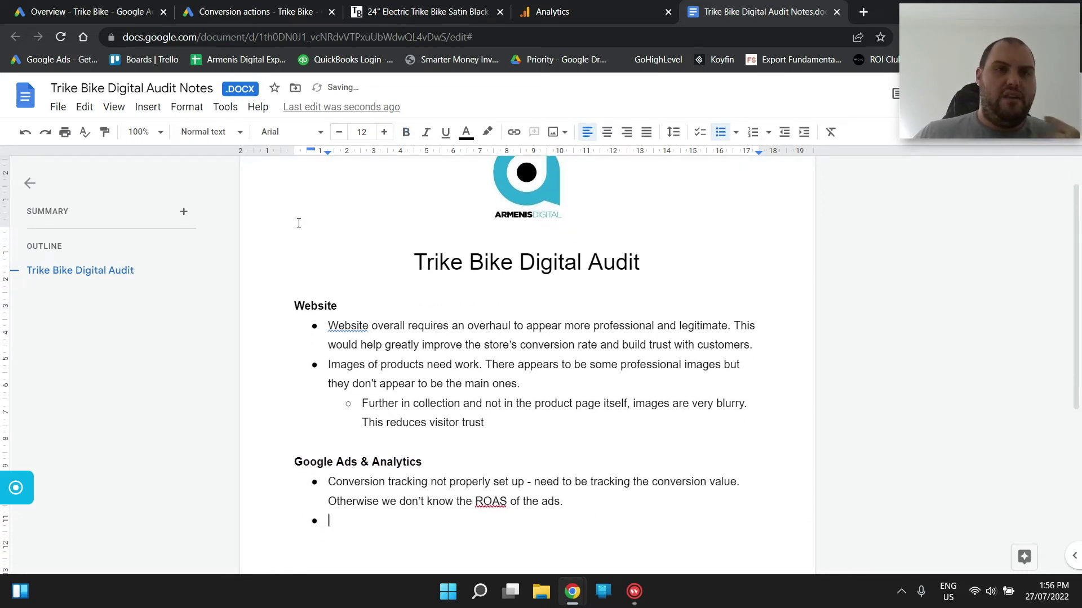
pyautogui.click(254, 11)
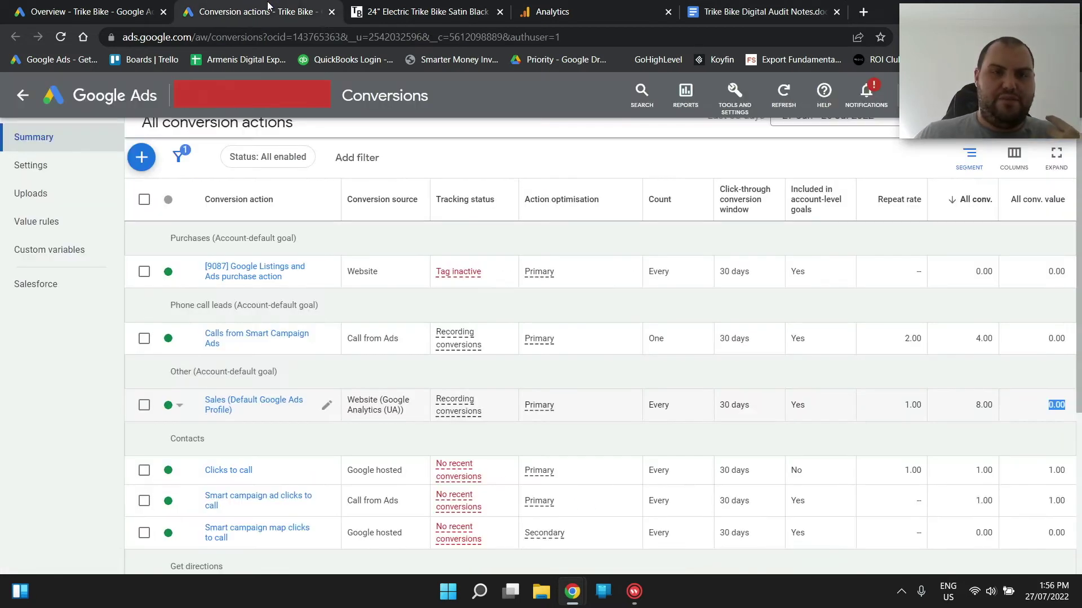
pyautogui.click(331, 11)
# Step: Add the sub-point 'Also tracking too many events' and close the trike product page tab
pyautogui.press('Tab')
pyautogui.write('Also tracking too many ')
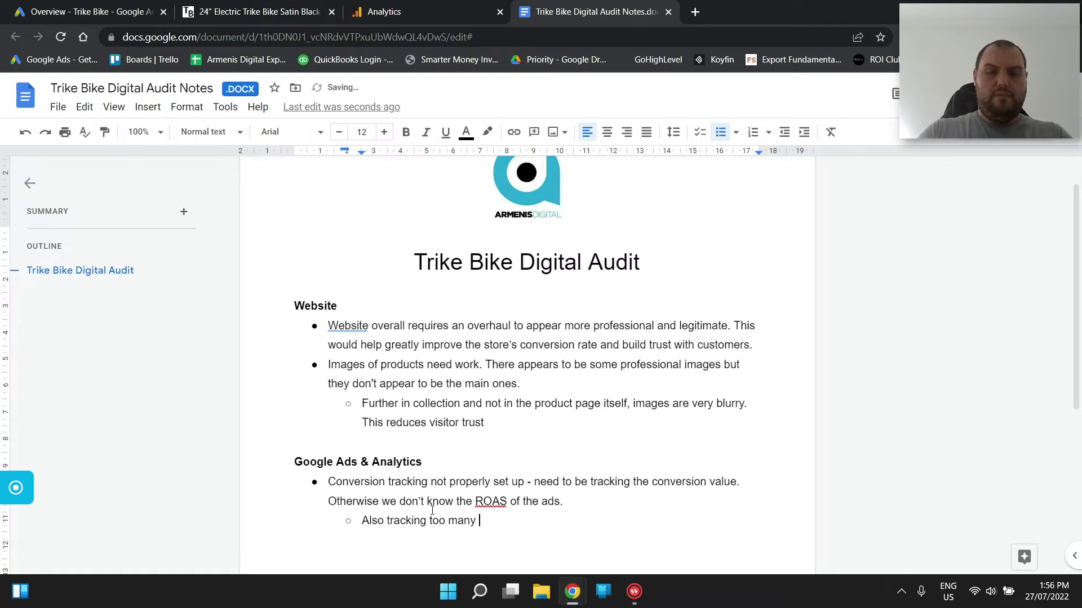
pyautogui.write('events')
pyautogui.click(257, 12)
pyautogui.click(332, 12)
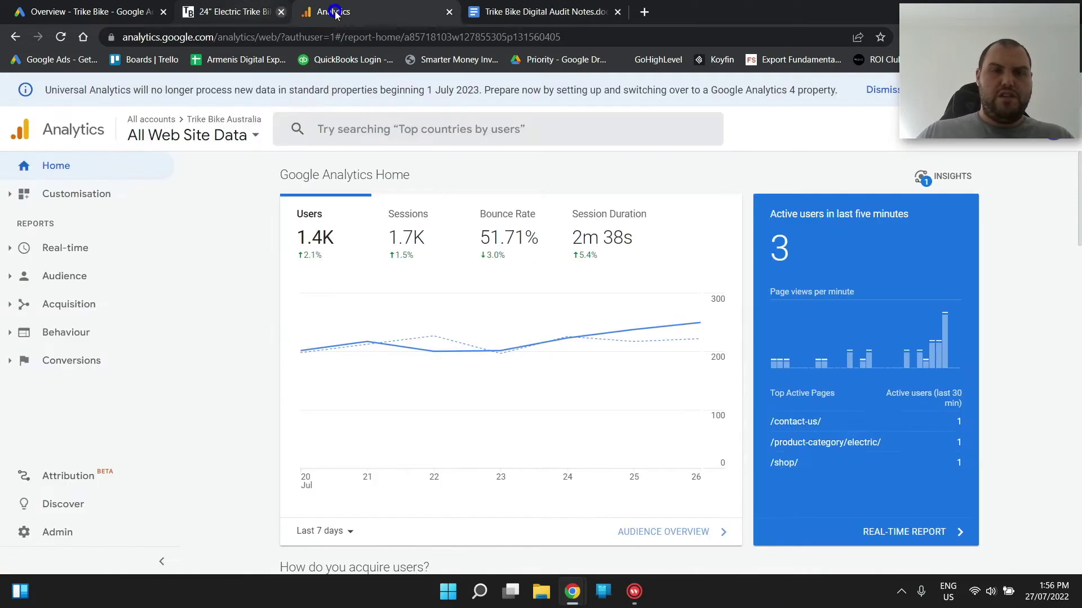
pyautogui.click(103, 6)
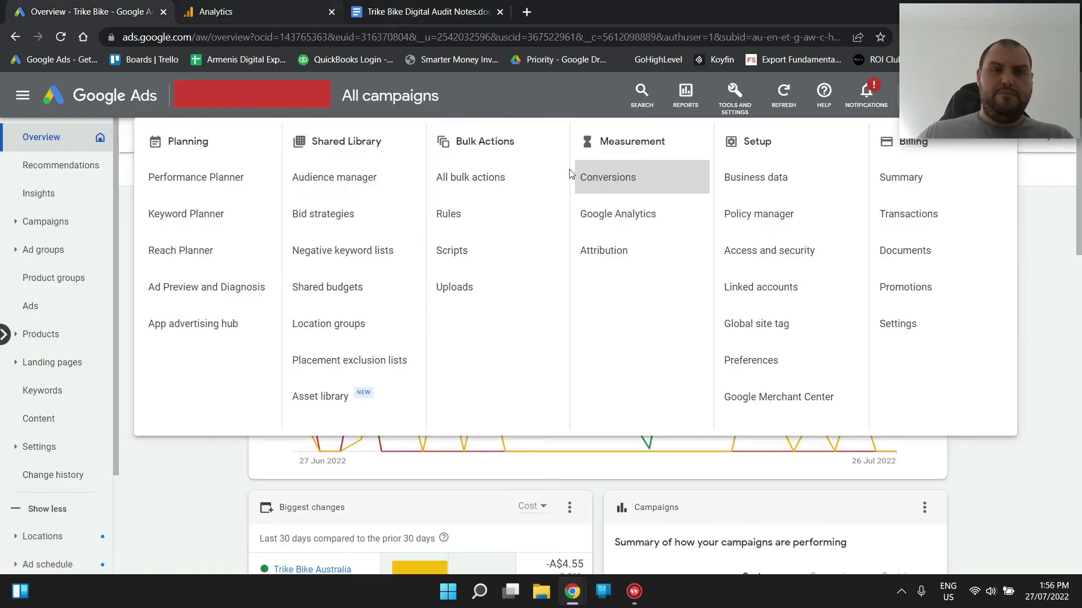
pyautogui.click(434, 440)
pyautogui.click(417, 12)
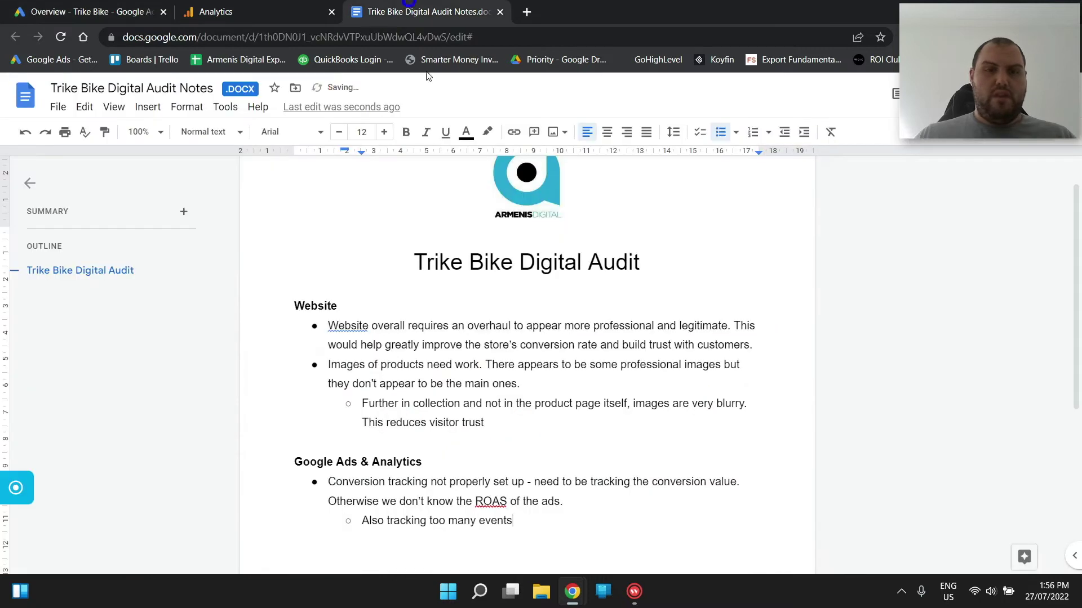
# Step: Add a top-level bullet asking about raising the $144 monthly spend, too low to justify the fee
pyautogui.press('Return')
pyautogui.hotkey('shift', 'Tab')
pyautogui.write('Spend of only $144 per month - do they pal')
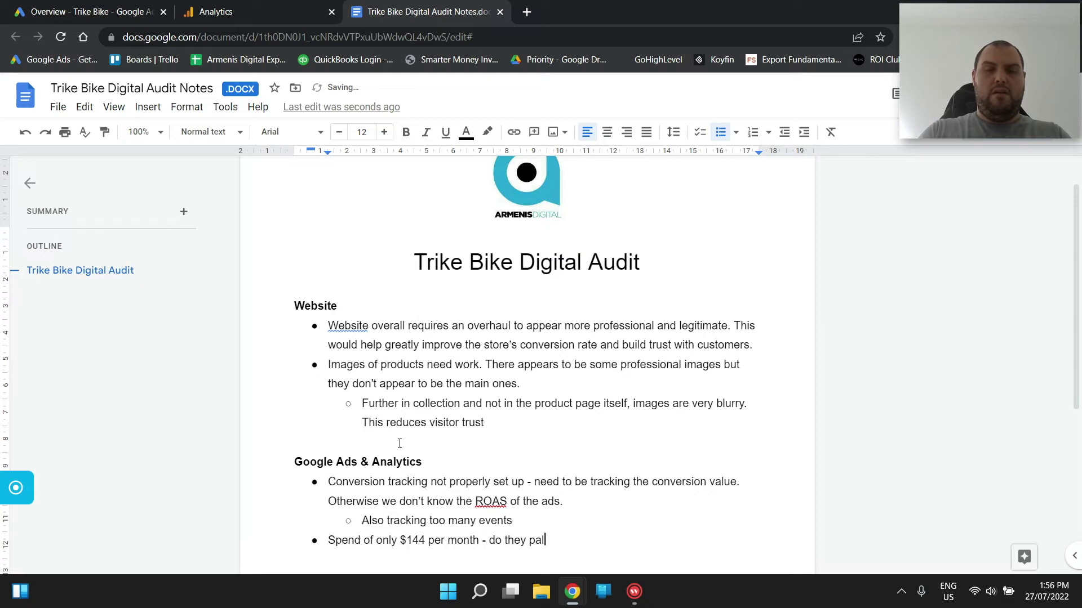
pyautogui.press('BackSpace')
pyautogui.press('BackSpace')
pyautogui.write('l')
pyautogui.press('BackSpace')
pyautogui.press('BackSpace')
pyautogui.press('BackSpace')
pyautogui.press('BackSpace')
pyautogui.press('BackSpace')
pyautogui.press('BackSpace')
pyautogui.press('BackSpace')
pyautogui.write('you plan to increase this? As it is very lo')
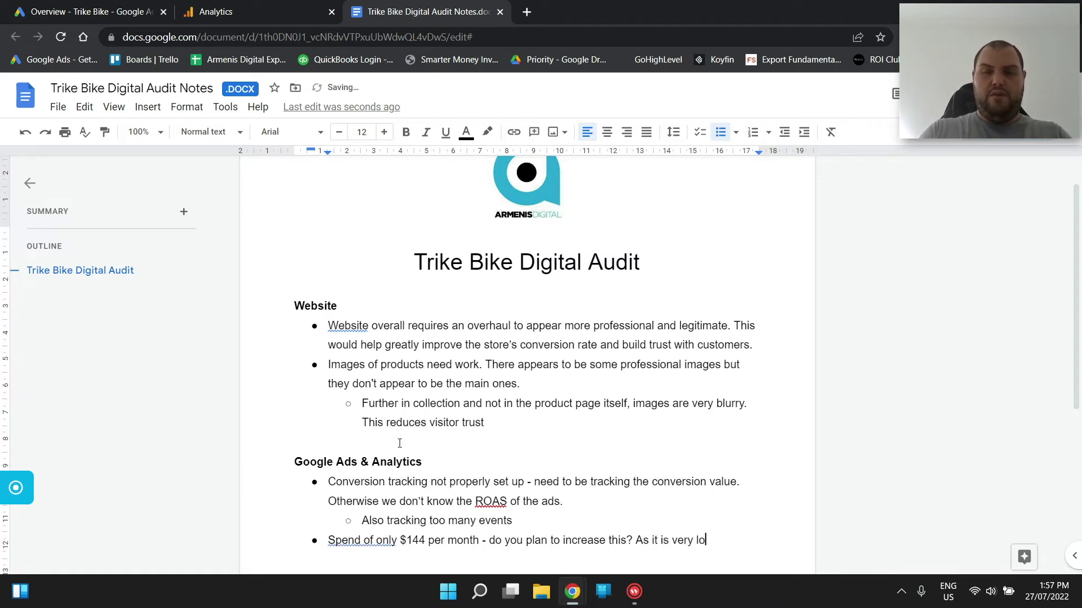
pyautogui.write('w and will be hard to justify my fee.')
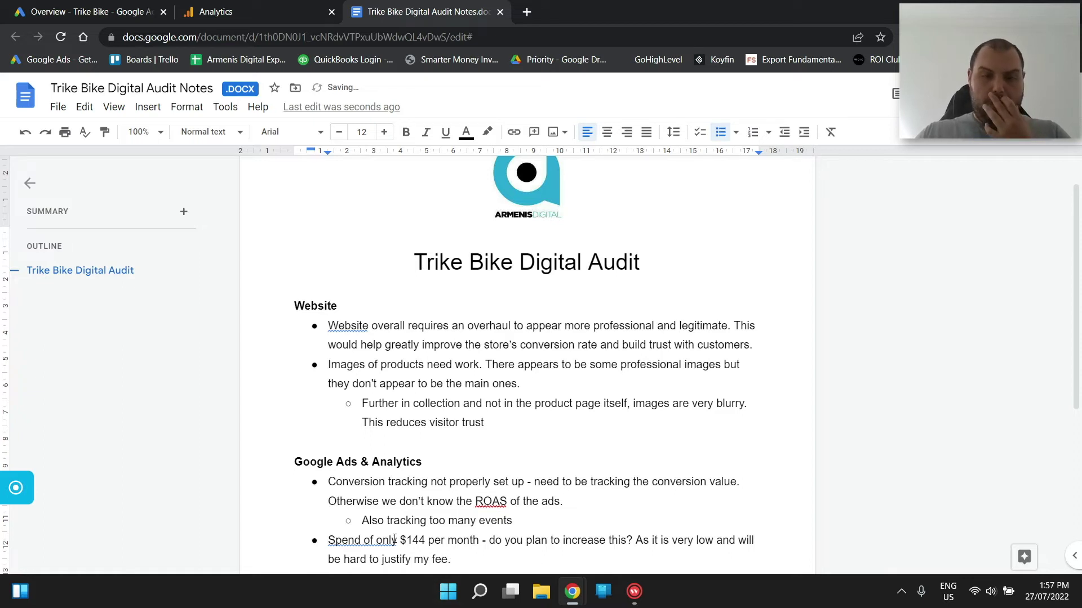
# Step: Change 'Spend of only' to 'Spend only', then review the overview's $144 cost and $10.30 cost per conversion
pyautogui.rightClick(377, 542)
pyautogui.click(424, 441)
pyautogui.click(90, 11)
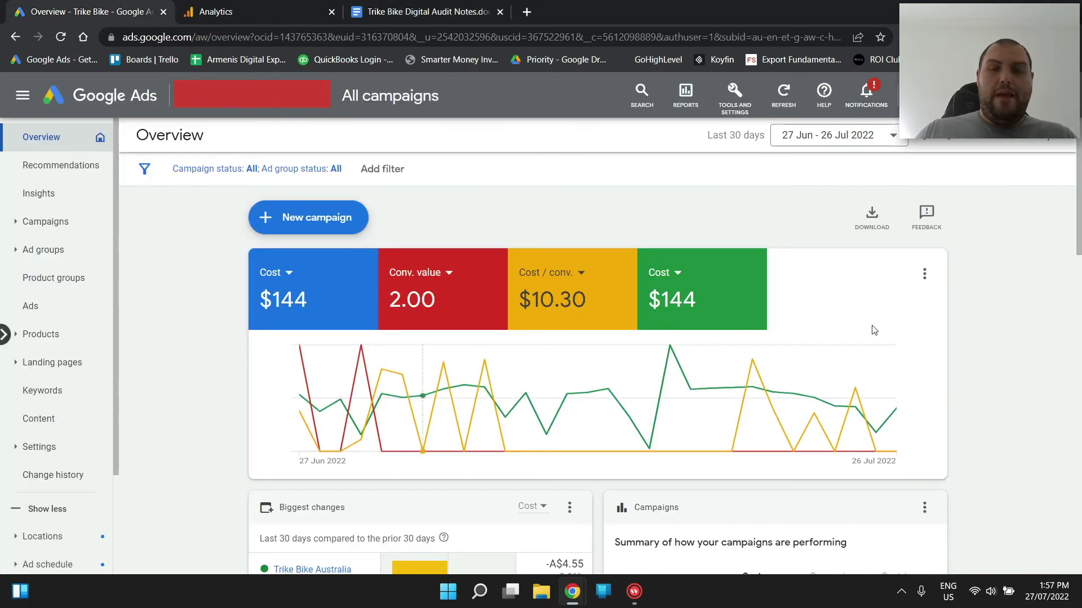
pyautogui.moveTo(819, 368)
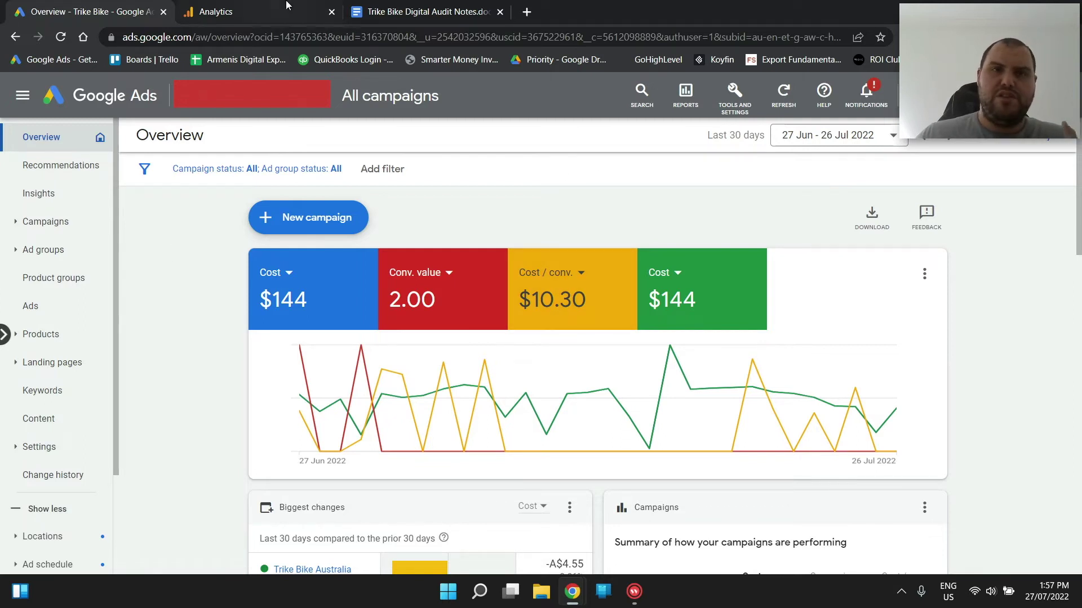
# Step: Under the tracking bullet, add the sub-point 'Cost per conversion look ok if it is tracking correctly, but need to know the value.'
pyautogui.click(406, 11)
pyautogui.scroll(-2, 497, 426)
pyautogui.click(520, 380)
pyautogui.press('Return')
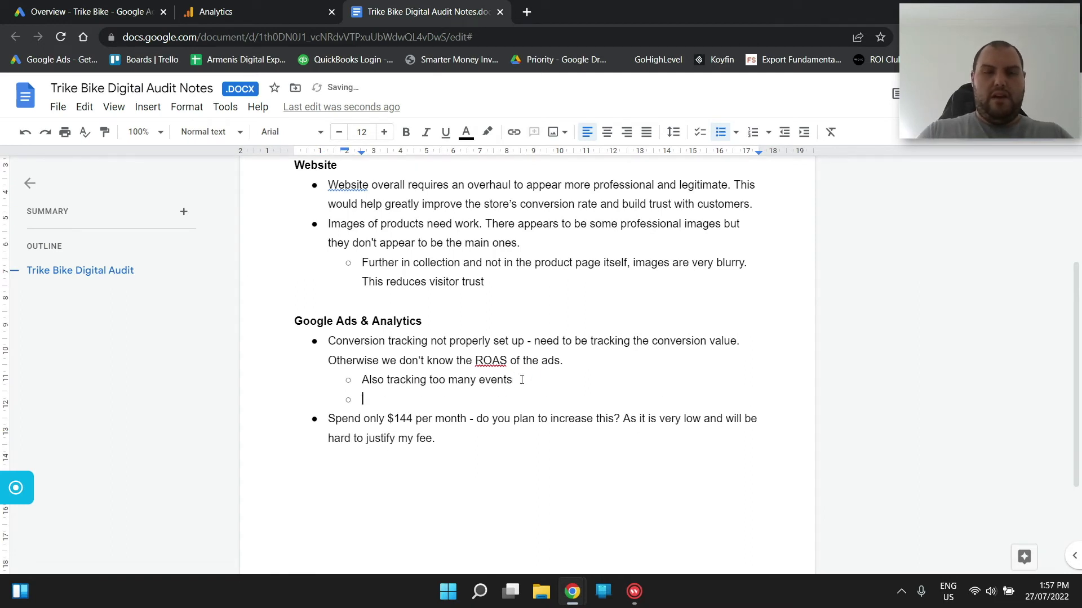
pyautogui.write('Cost per conversion look ok if it is')
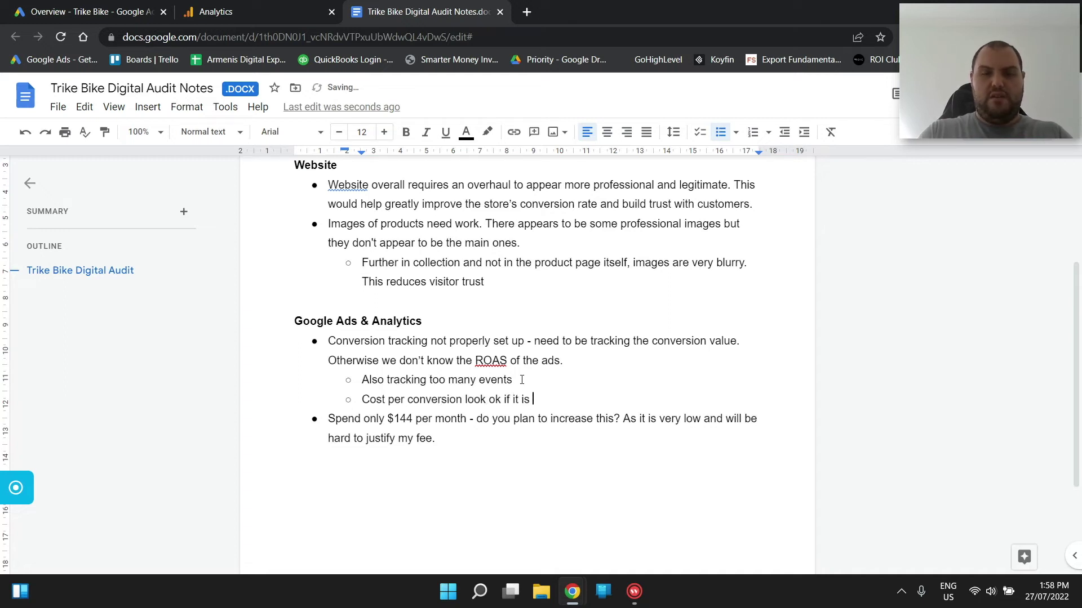
pyautogui.write(' tro')
pyautogui.write('cking correctly b')
pyautogui.press('BackSpace')
pyautogui.press('BackSpace')
pyautogui.write(', but ne')
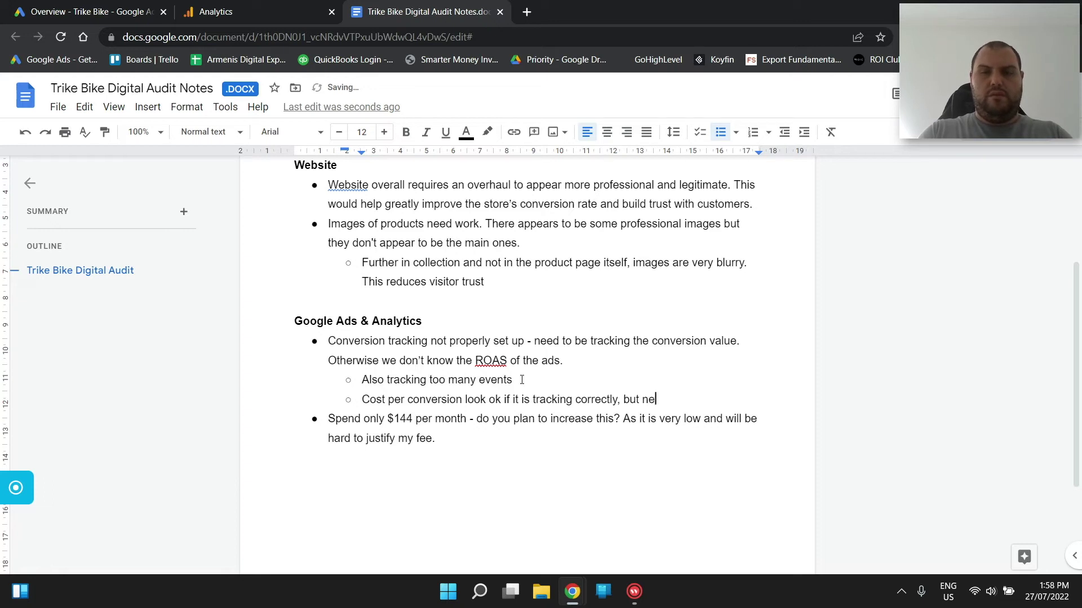
pyautogui.write('ed to know the value.')
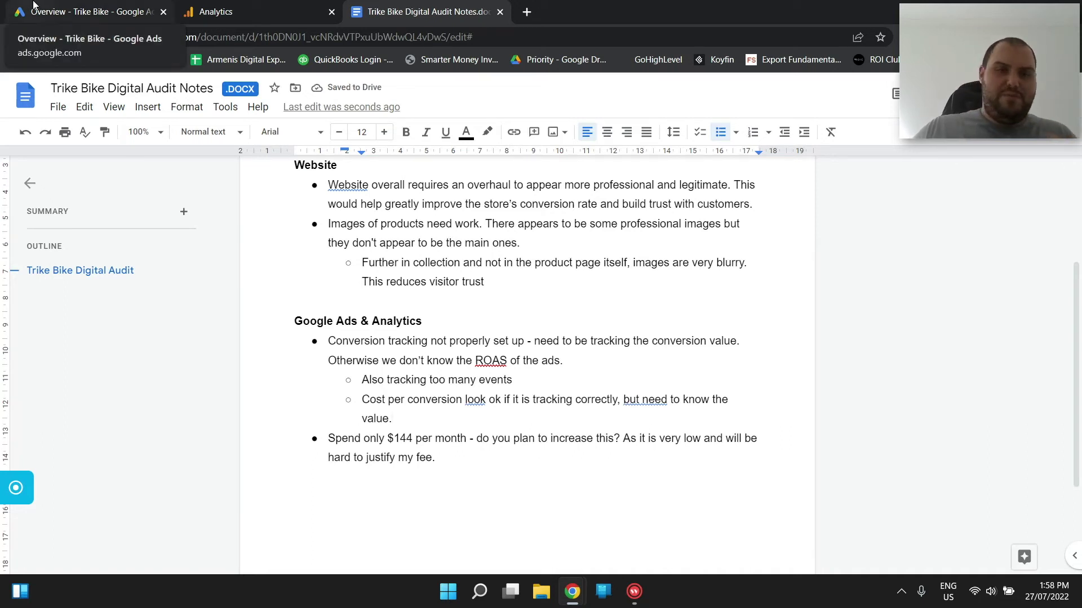
# Step: Return to the Google Ads overview and scroll down the campaigns
pyautogui.click(135, 4)
pyautogui.scroll(-1, 481, 354)
pyautogui.scroll(-1, 481, 354)
# Step: Open the Trike Bike Australia campaign and scroll through its search terms and A$152 budget cards
pyautogui.click(85, 223)
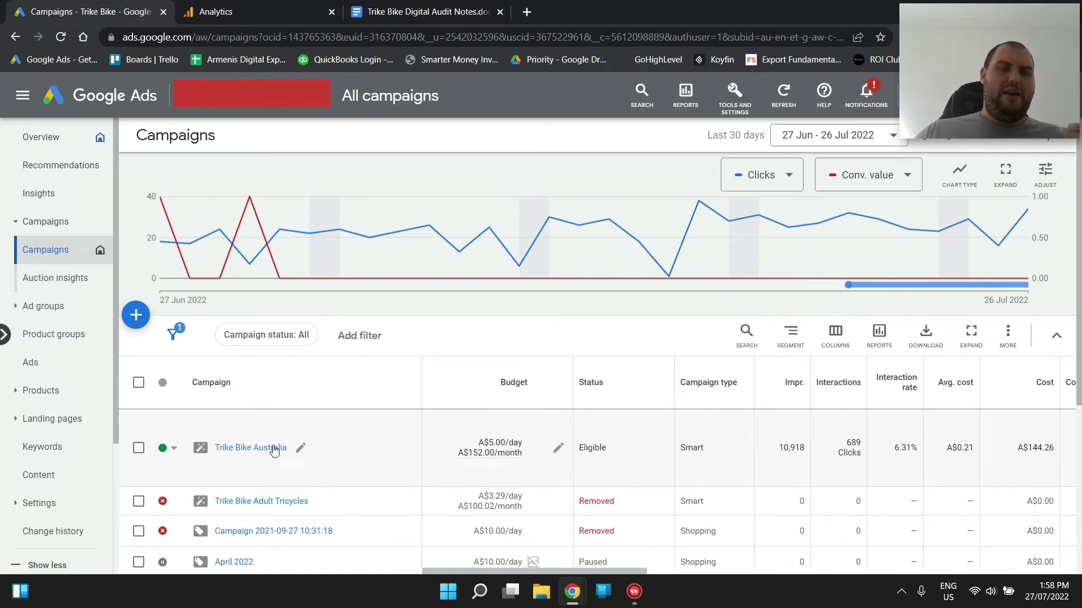
pyautogui.click(274, 449)
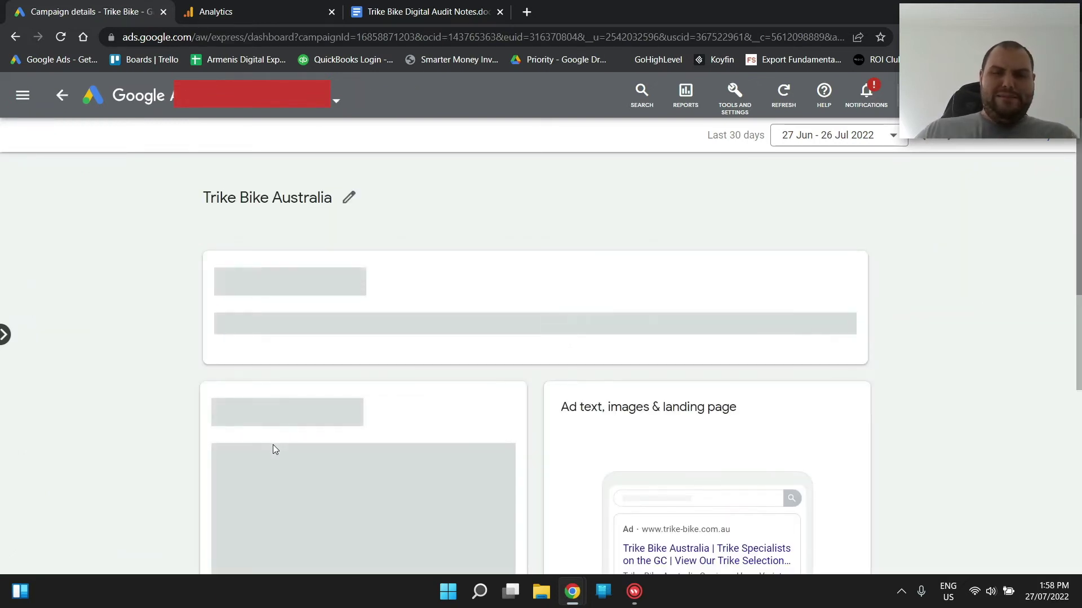
pyautogui.scroll(-3, 585, 374)
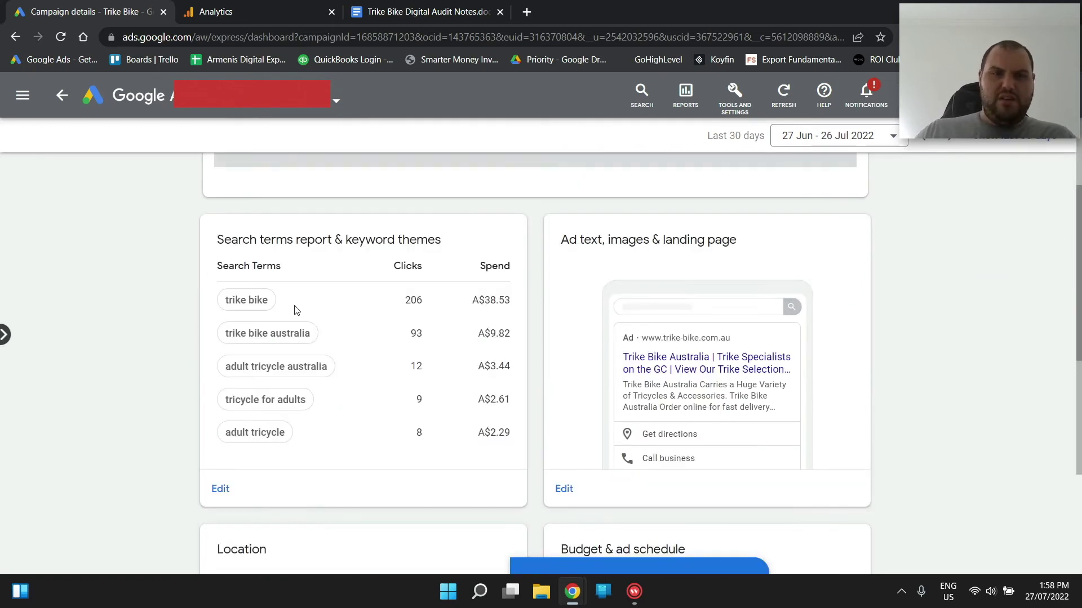
pyautogui.scroll(-5, 319, 476)
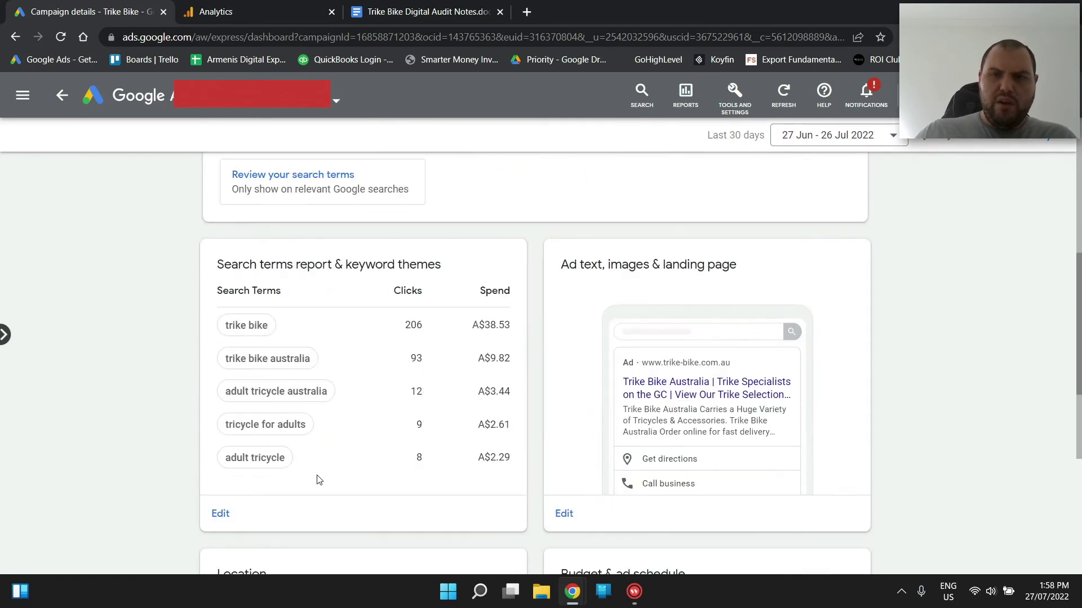
pyautogui.scroll(-2, 319, 476)
pyautogui.scroll(-5, 738, 310)
# Step: Dismiss the ad popularity tip and go back to the all-campaigns list
pyautogui.click(667, 346)
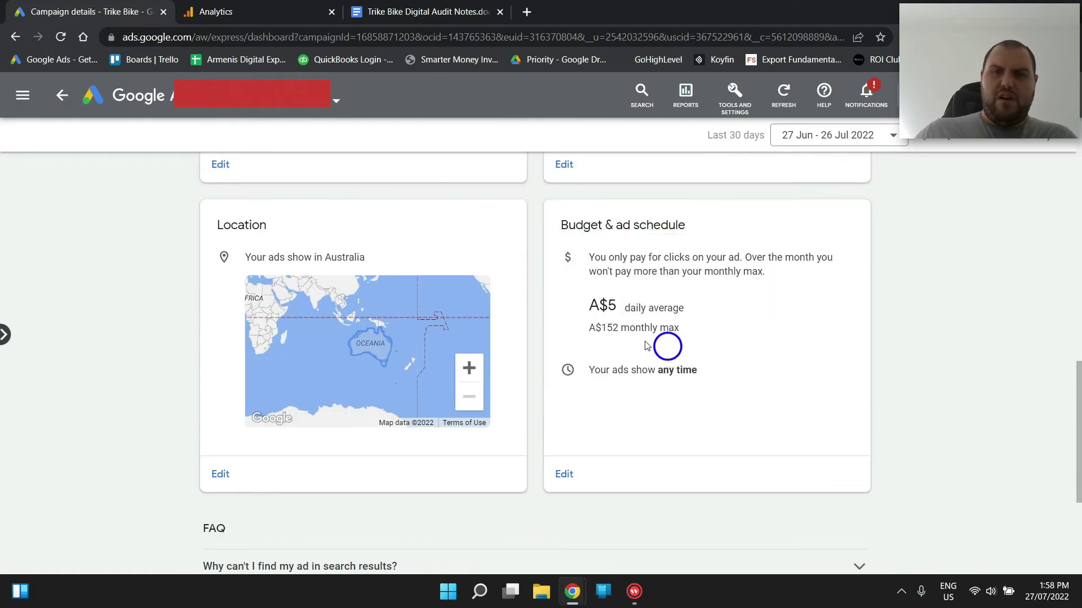
pyautogui.hotkey('alt', 'Left')
pyautogui.scroll(-5, 581, 412)
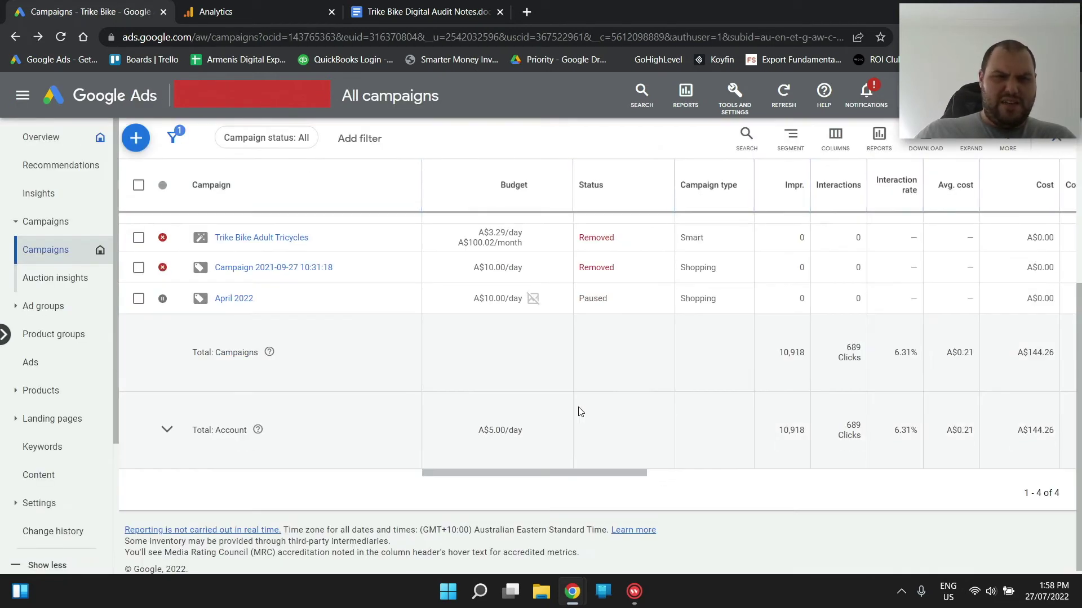
pyautogui.scroll(2, 581, 412)
pyautogui.scroll(2, 304, 395)
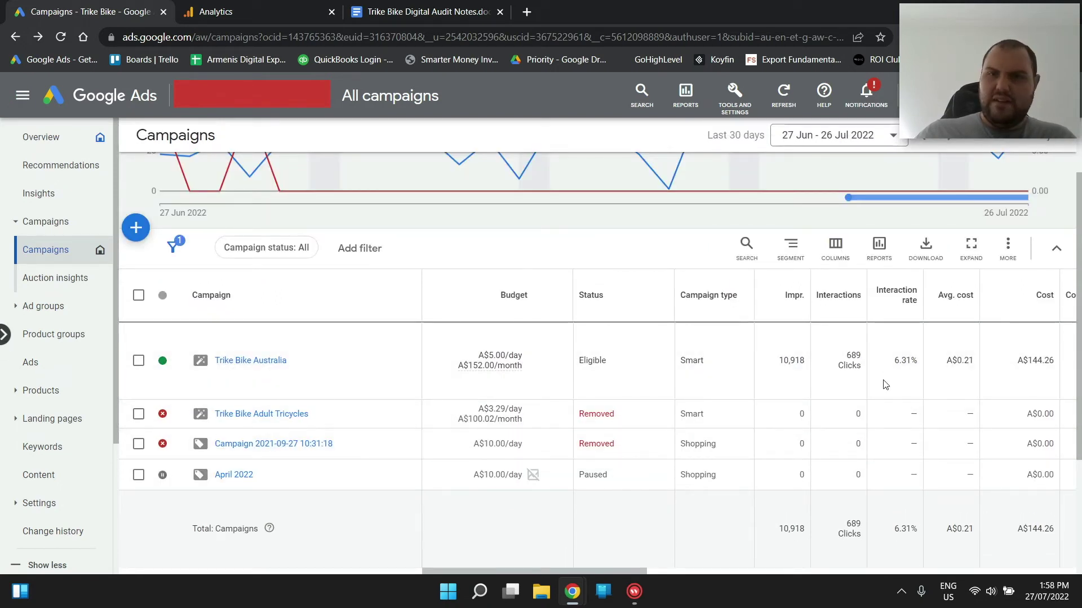
pyautogui.scroll(2, 887, 375)
# Step: Show campaigns for All time, reaching the A$1,039.94 total cost, then open the April 2022 campaign
pyautogui.click(839, 135)
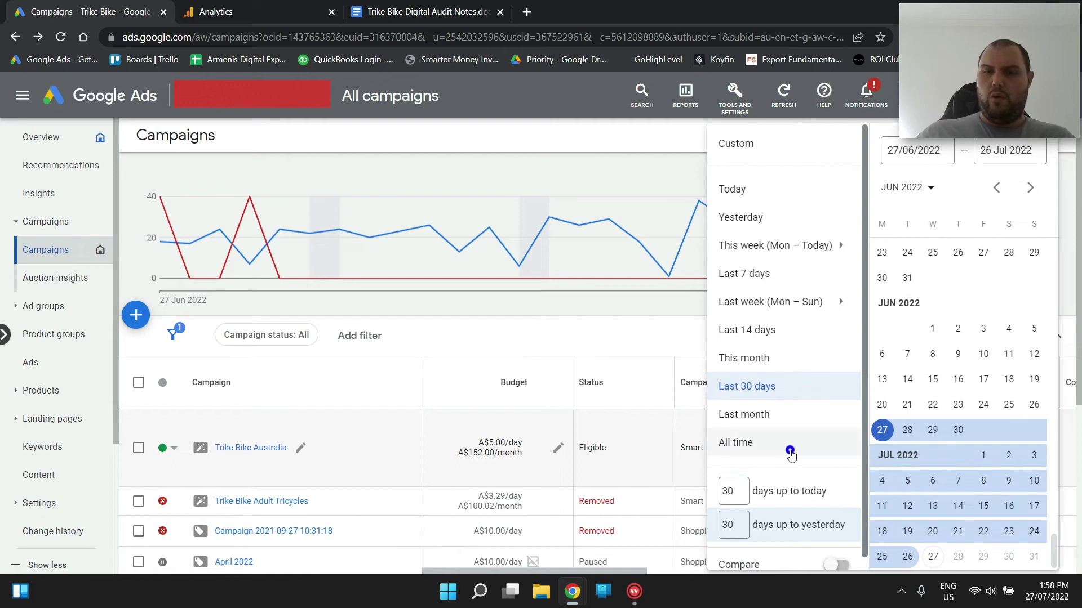
pyautogui.click(735, 443)
pyautogui.scroll(-5, 986, 417)
pyautogui.scroll(5, 1008, 411)
pyautogui.scroll(-5, 1009, 405)
pyautogui.scroll(2, 789, 479)
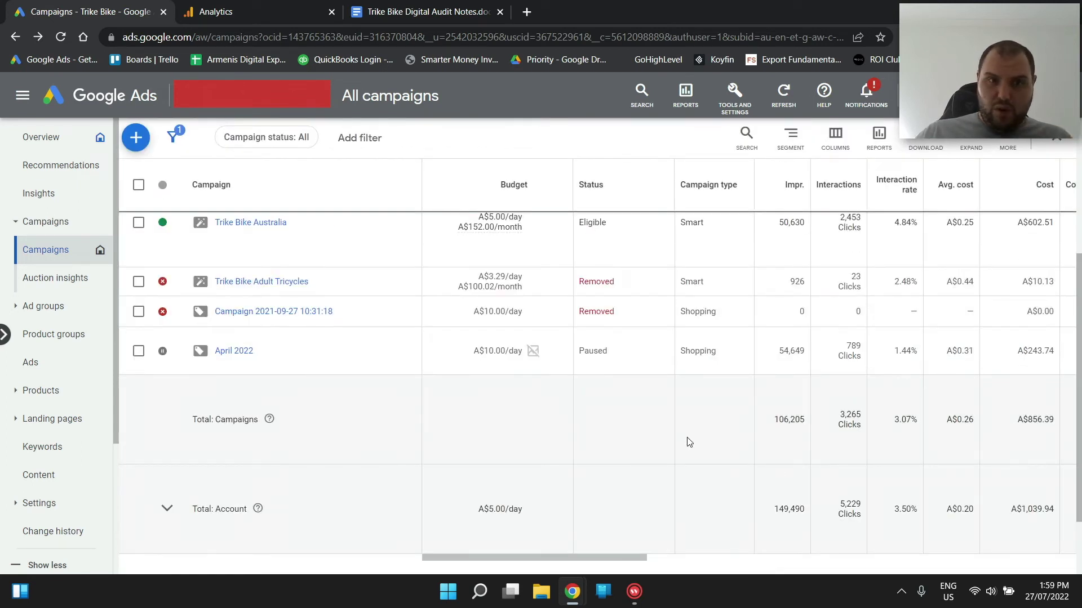
pyautogui.moveTo(558, 565); pyautogui.dragTo(705, 577)
pyautogui.click(243, 351)
# Step: Highlight the ad group's Smart Shopping - product type and its A$243.74 cost
pyautogui.doubleClick(565, 468)
pyautogui.tripleClick(565, 469)
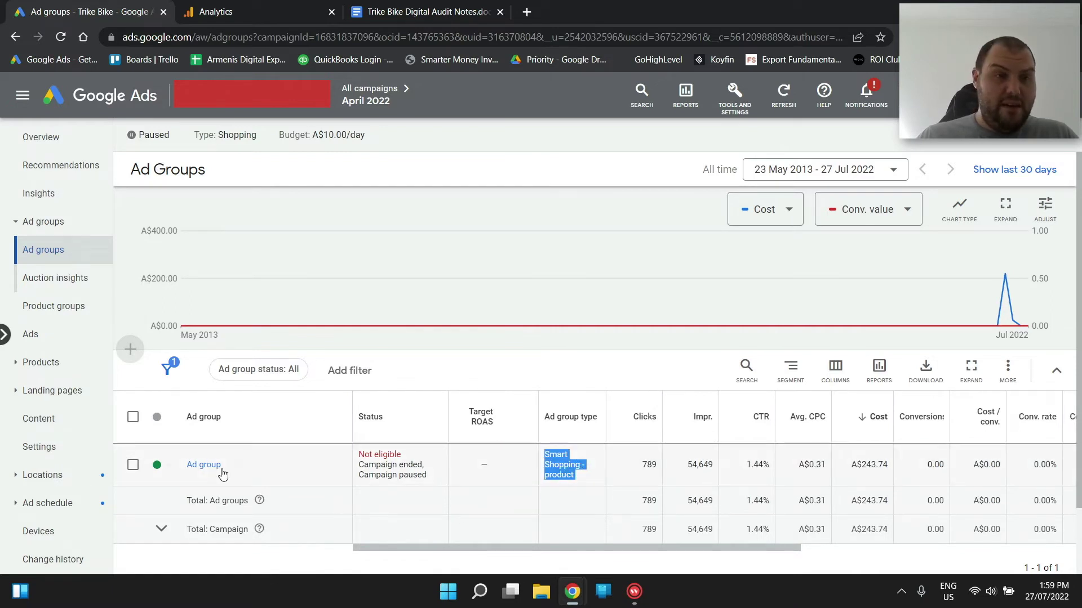
pyautogui.doubleClick(872, 465)
pyautogui.moveTo(756, 550); pyautogui.dragTo(411, 563)
# Step: List the April 2022 campaign's products sorted by cost, all inactive because the campaign is paused
pyautogui.moveTo(1002, 285)
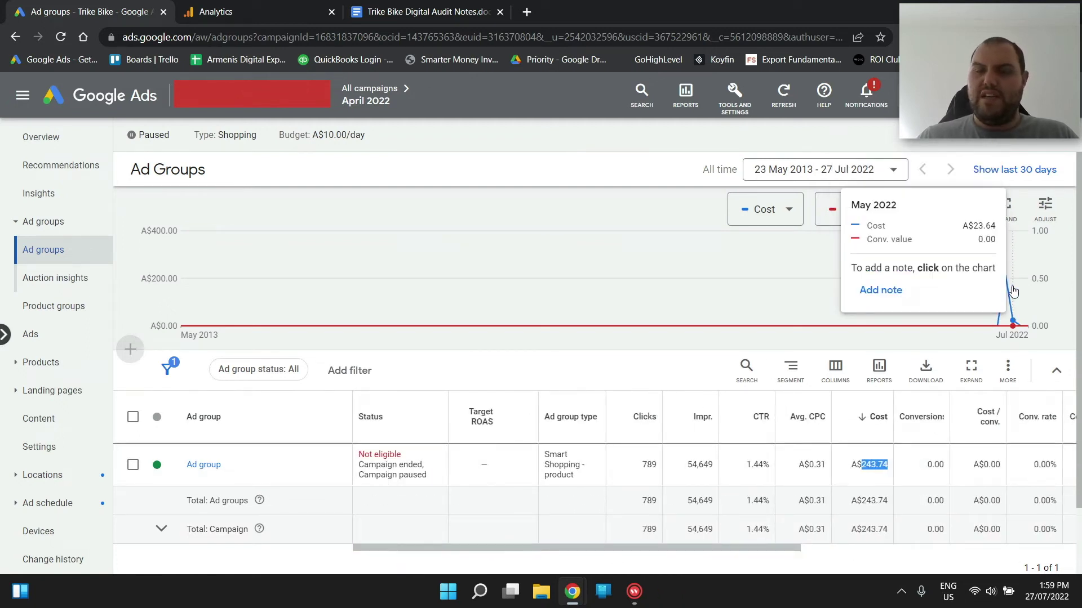
pyautogui.click(89, 361)
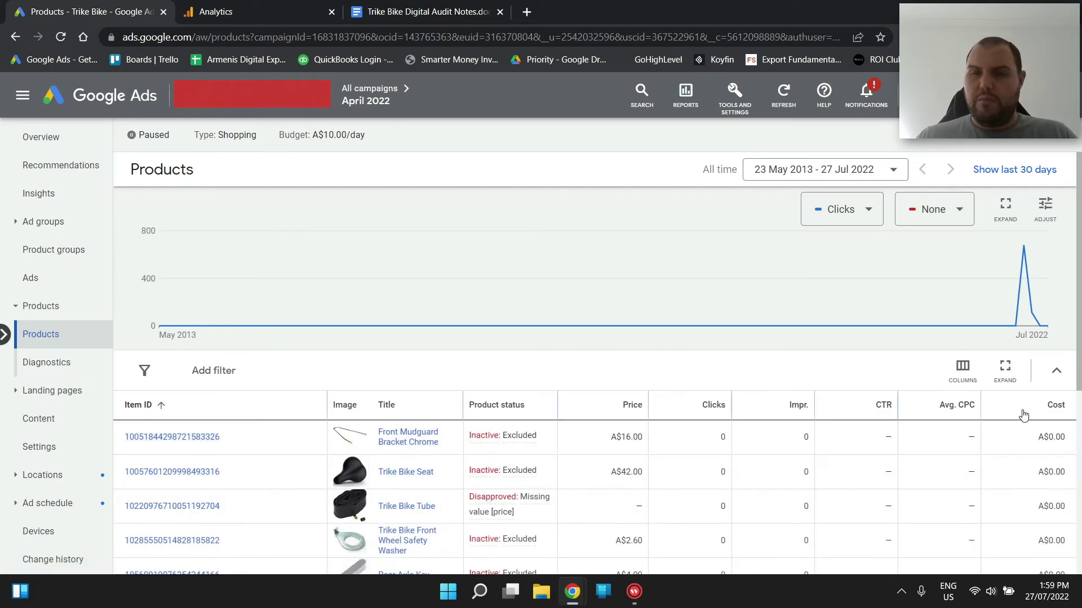
pyautogui.click(1024, 416)
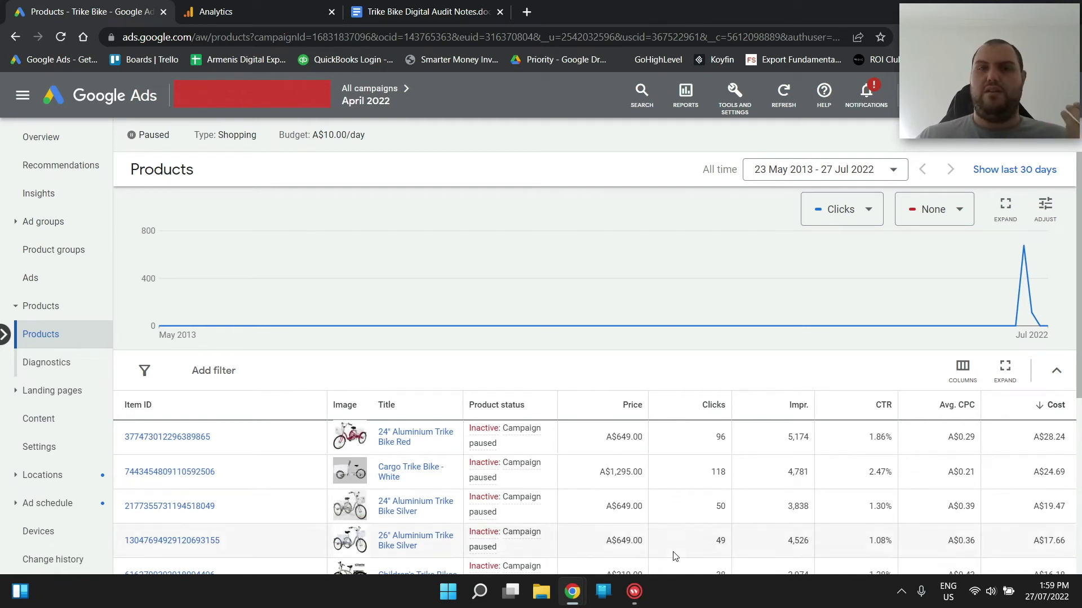
pyautogui.moveTo(491, 467)
pyautogui.scroll(-2, 527, 498)
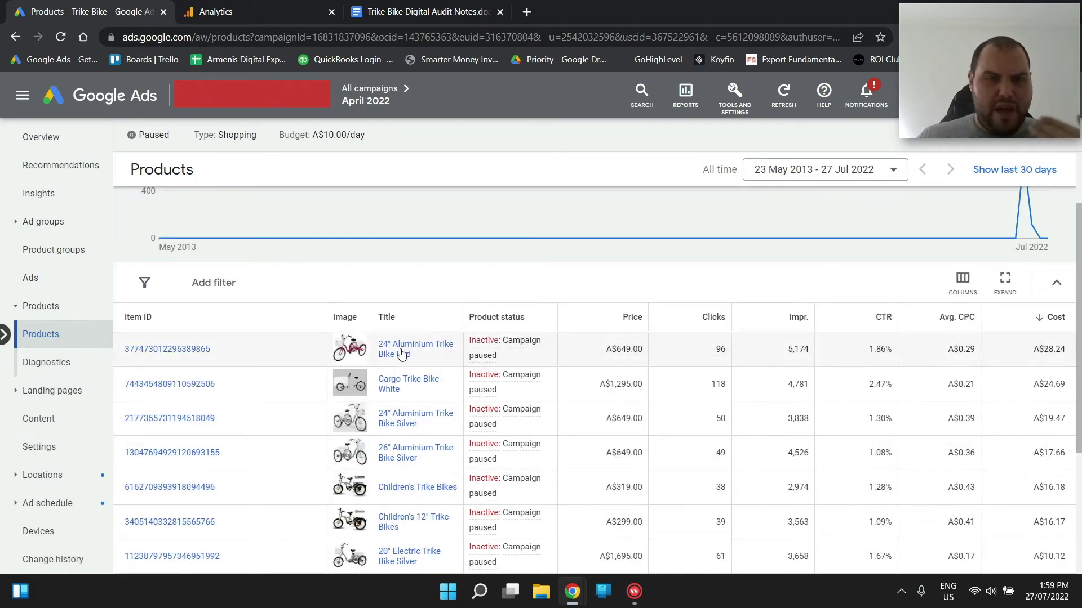
pyautogui.scroll(-2, 374, 494)
pyautogui.scroll(-2, 373, 494)
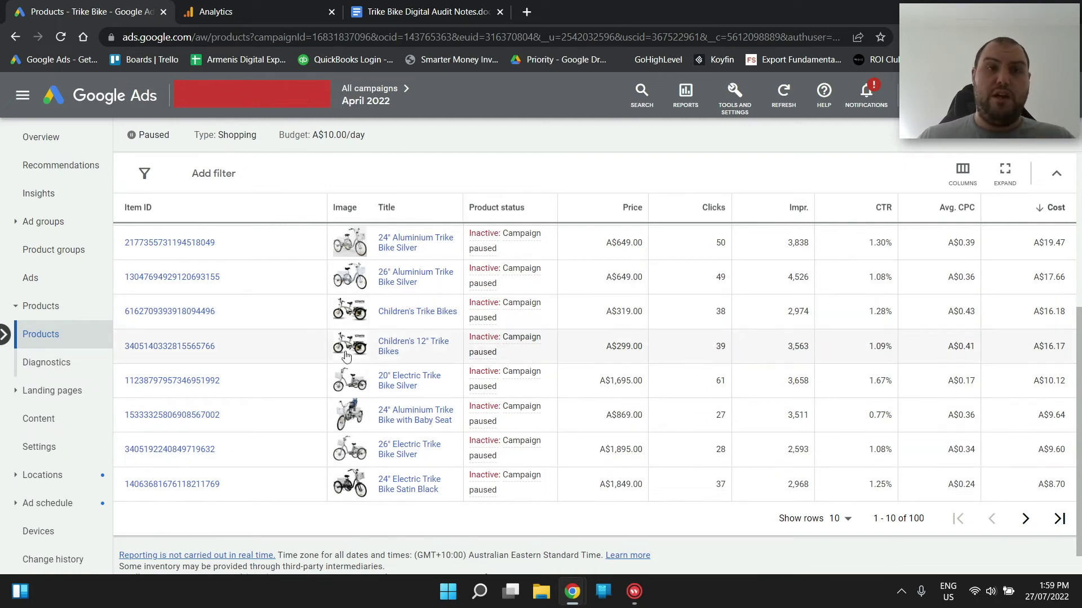
pyautogui.hotkey('ctrl', 'shift', 'Tab')
# Step: Add the bullet 'No current shopping ads up' below the spend point, followed by a new top-level bullet
pyautogui.click(494, 467)
pyautogui.press('Return')
pyautogui.write('No current shopping ads up')
pyautogui.press('Return')
pyautogui.press('Tab')
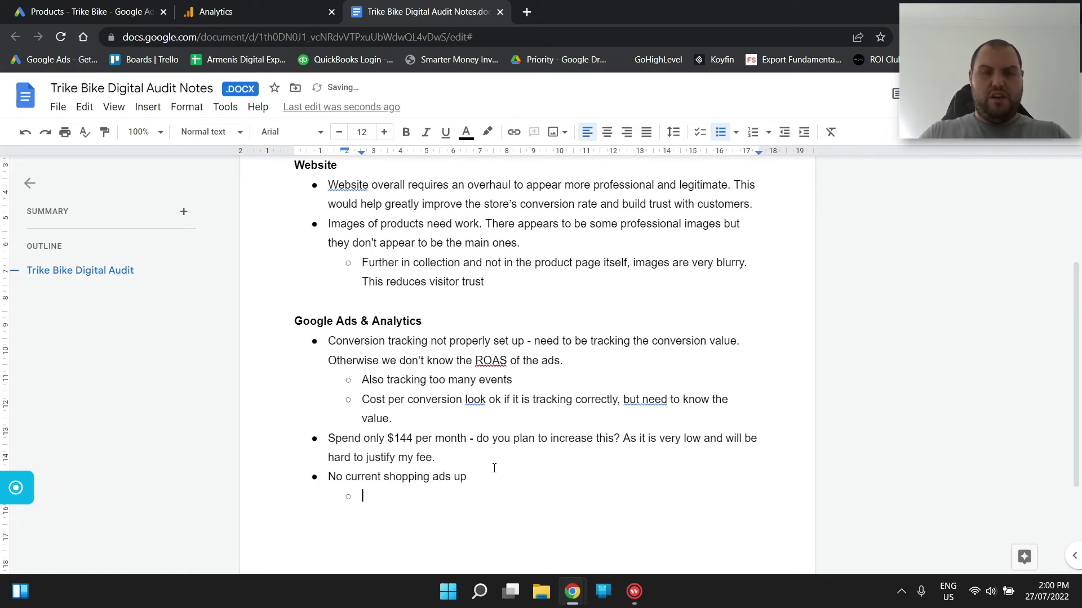
pyautogui.press('BackSpace')
pyautogui.press('BackSpace')
pyautogui.hotkey('ctrl', 'shift', '8')
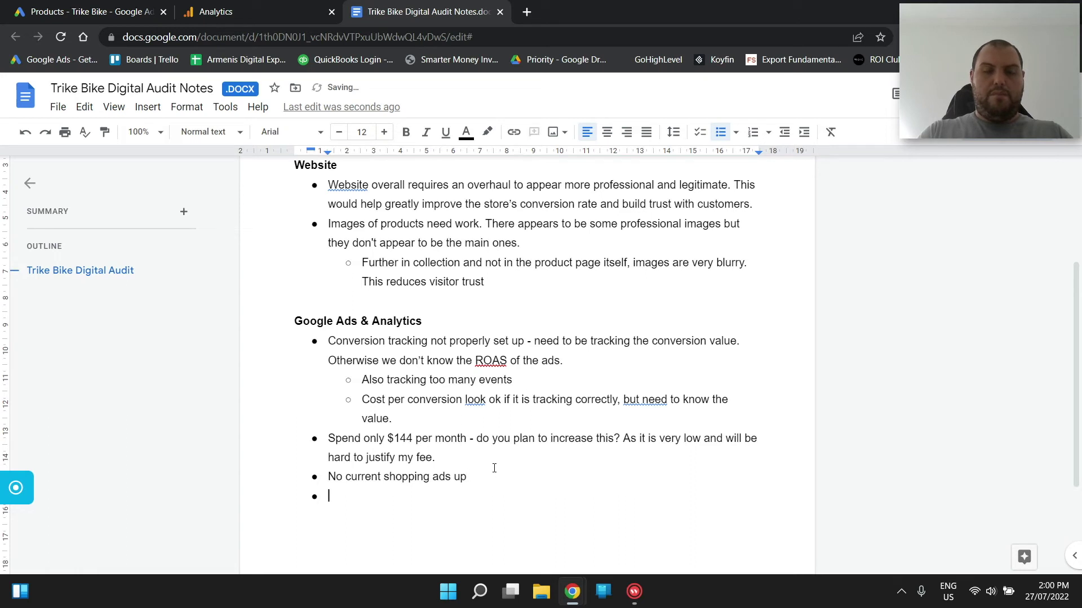
# Step: Note that the prior shopping ads campaign wasn't run long enough; ask whether they intend to spend more on shopping
pyautogui.write('Priot')
pyautogui.write(' shopping ads campaign was not left to ru')
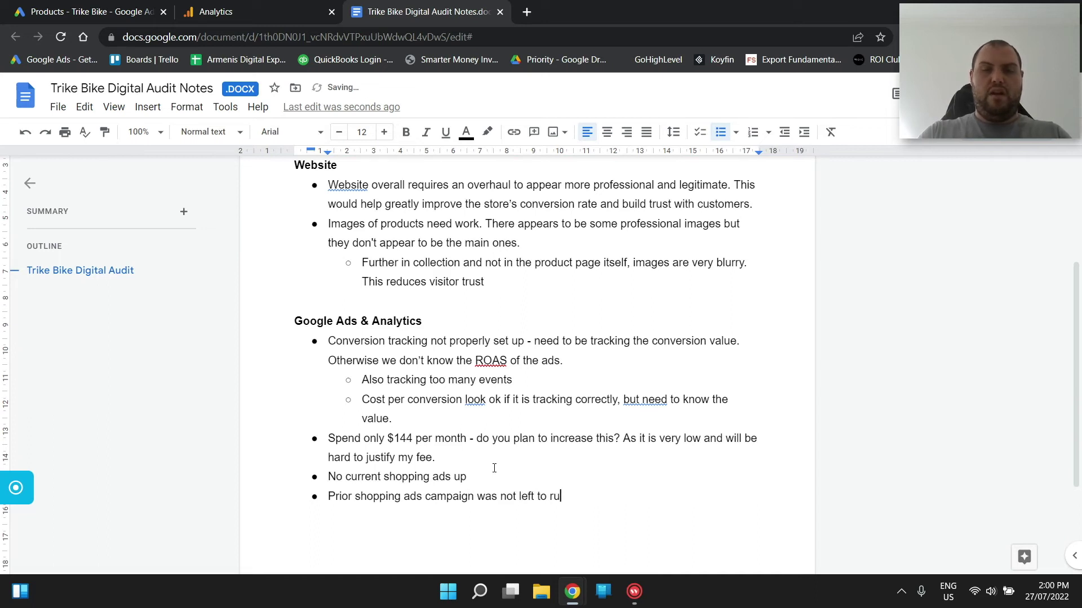
pyautogui.write('gh. Do they')
pyautogui.hotkey('ctrl', 'BackSpace')
pyautogui.hotkey('ctrl', 'BackSpace')
pyautogui.write('yo')
pyautogui.press('BackSpace')
pyautogui.press('BackSpace')
pyautogui.write('they intend to spend more on shopping')
# Step: Add the sub-point 'take client through this and explain'
pyautogui.press('Return')
pyautogui.press('Tab')
pyautogui.write('take custome')
pyautogui.press('BackSpace')
pyautogui.press('BackSpace')
pyautogui.press('BackSpace')
pyautogui.press('BackSpace')
pyautogui.press('BackSpace')
pyautogui.press('BackSpace')
pyautogui.write('lient through this and explain')
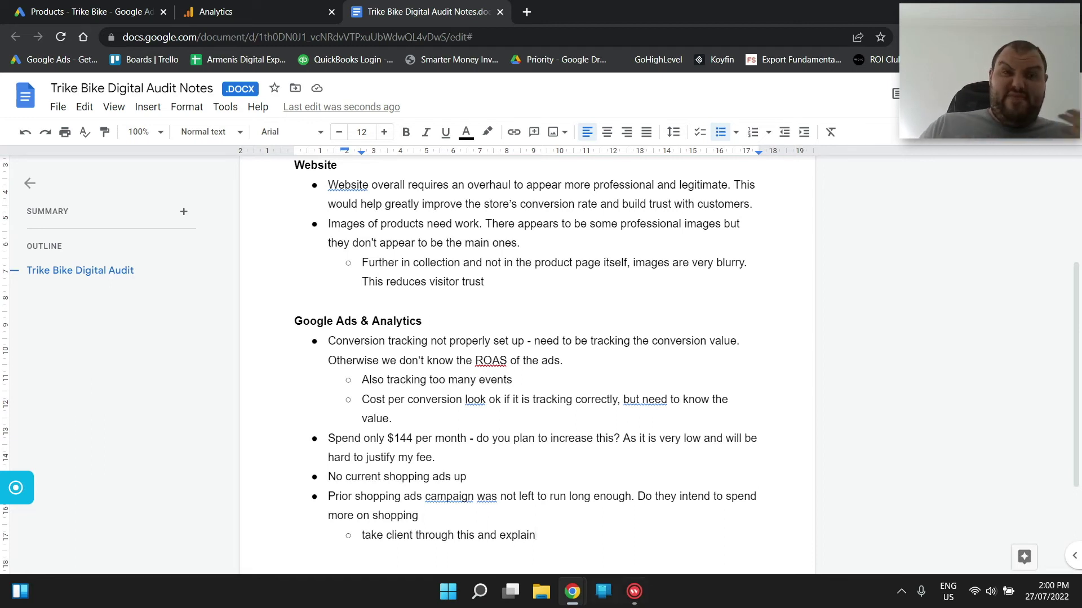
# Step: Open Keyword Planner from Tools and Settings in the Trike Bike Google Ads account
pyautogui.click(34, 11)
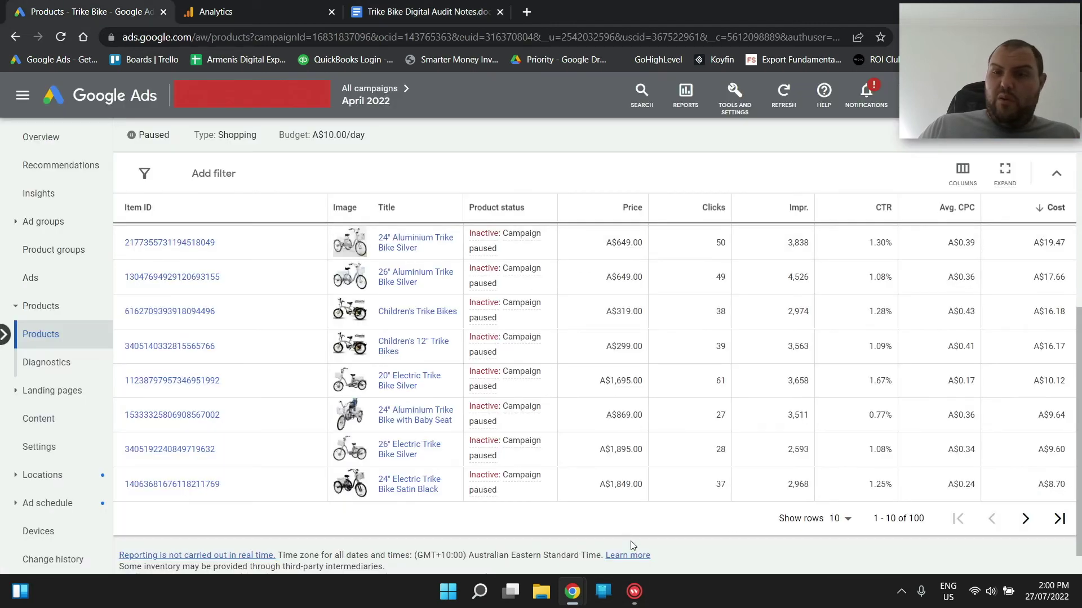
pyautogui.scroll(5, 648, 547)
pyautogui.scroll(-6, 727, 563)
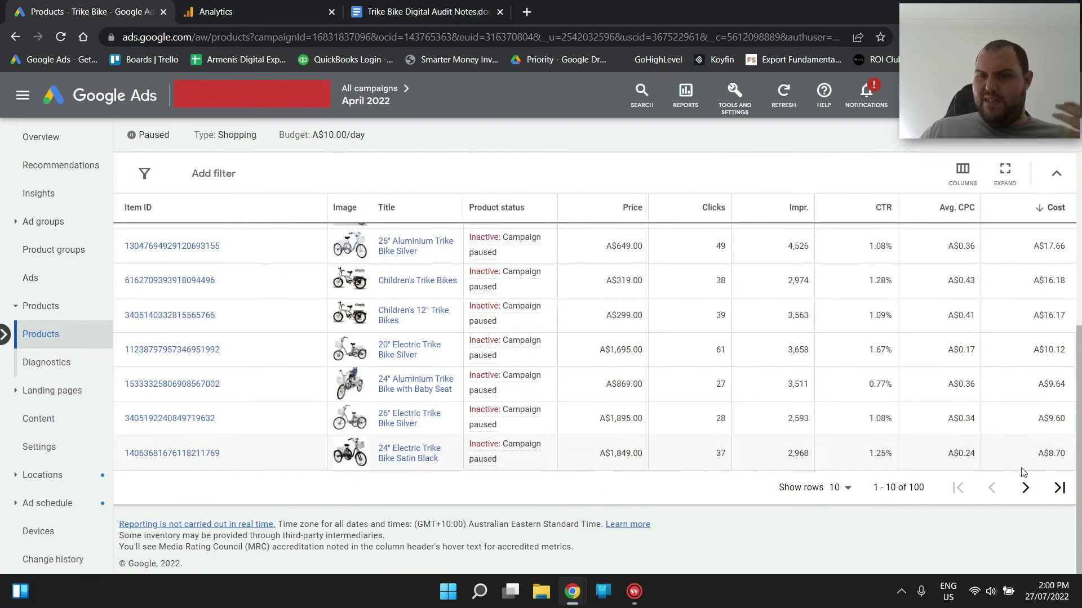
pyautogui.scroll(5, 1040, 504)
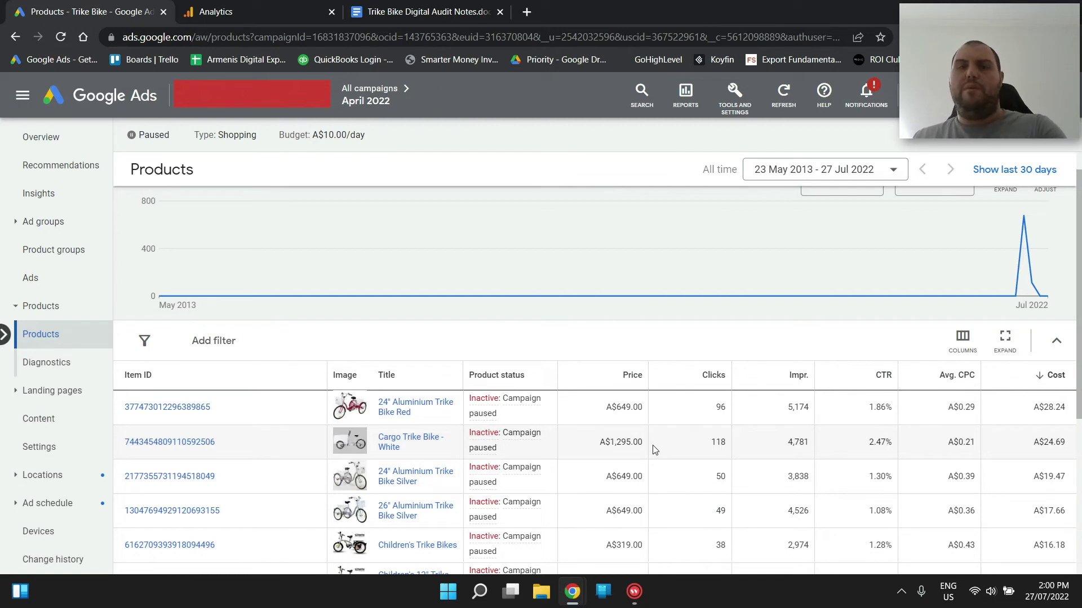
pyautogui.click(734, 95)
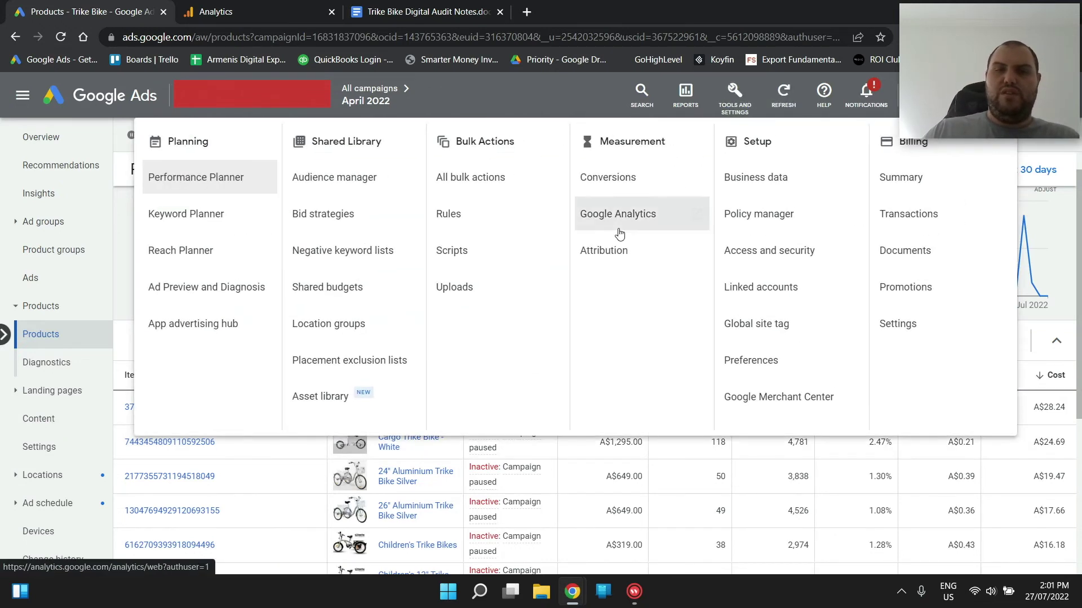
pyautogui.click(220, 214)
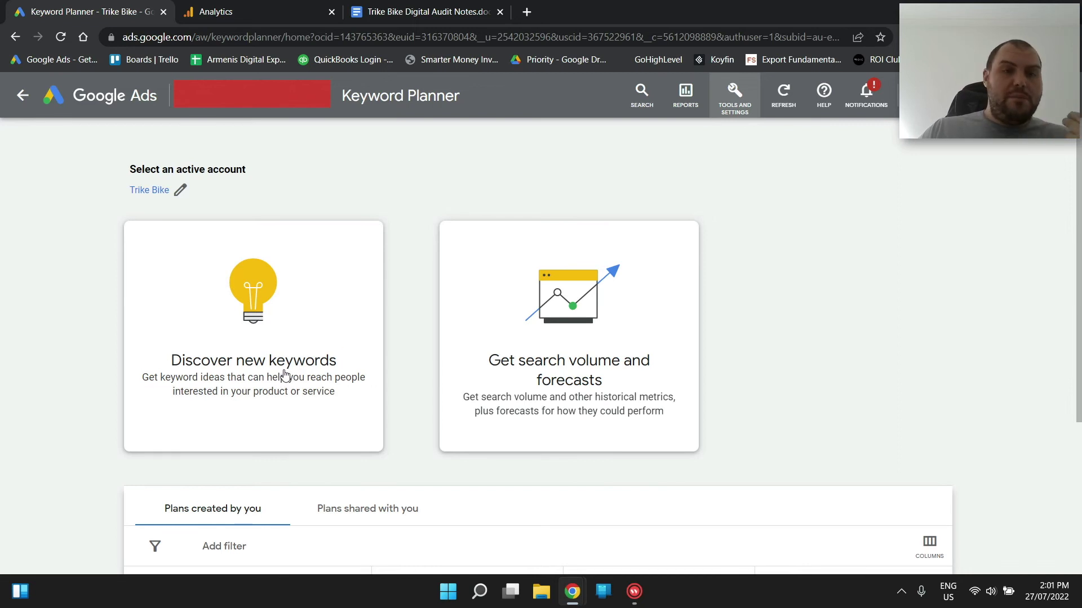
# Step: Discover new keywords from the seeds 'trike bikes' and 'tricycle bikes'
pyautogui.moveTo(288, 377); pyautogui.dragTo(284, 365)
pyautogui.write('trike bikes')
pyautogui.press('Return')
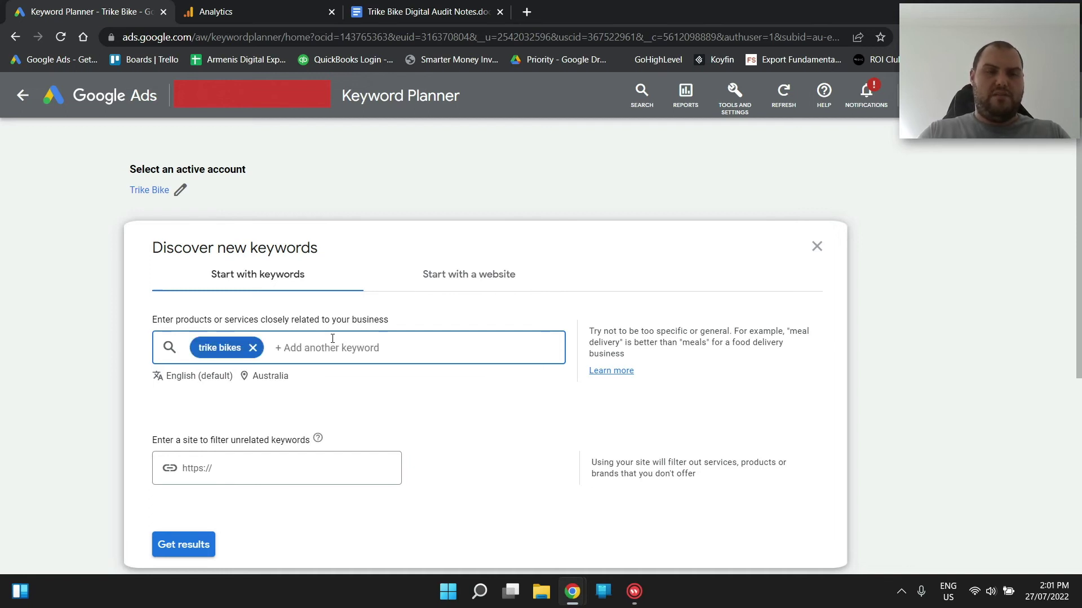
pyautogui.write('tricycle bikes')
pyautogui.press('Return')
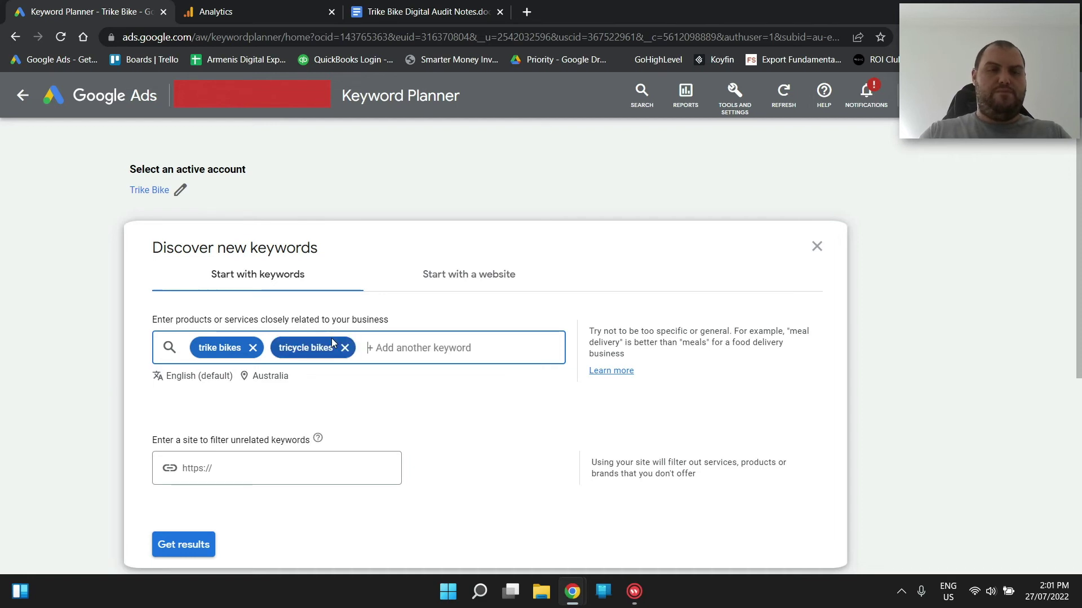
pyautogui.click(173, 547)
# Step: Hide the Refine keywords panel and review the ideas, noting trike bikes' 3,600 monthly searches
pyautogui.click(1055, 242)
pyautogui.scroll(-2, 637, 271)
pyautogui.moveTo(409, 447)
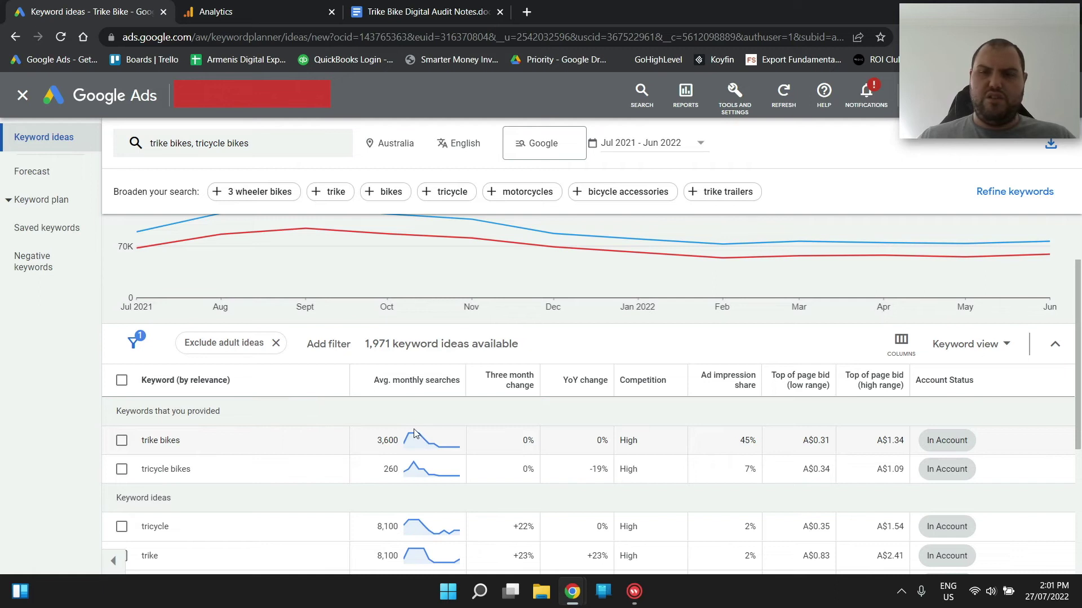
pyautogui.doubleClick(748, 445)
pyautogui.scroll(-2, 726, 473)
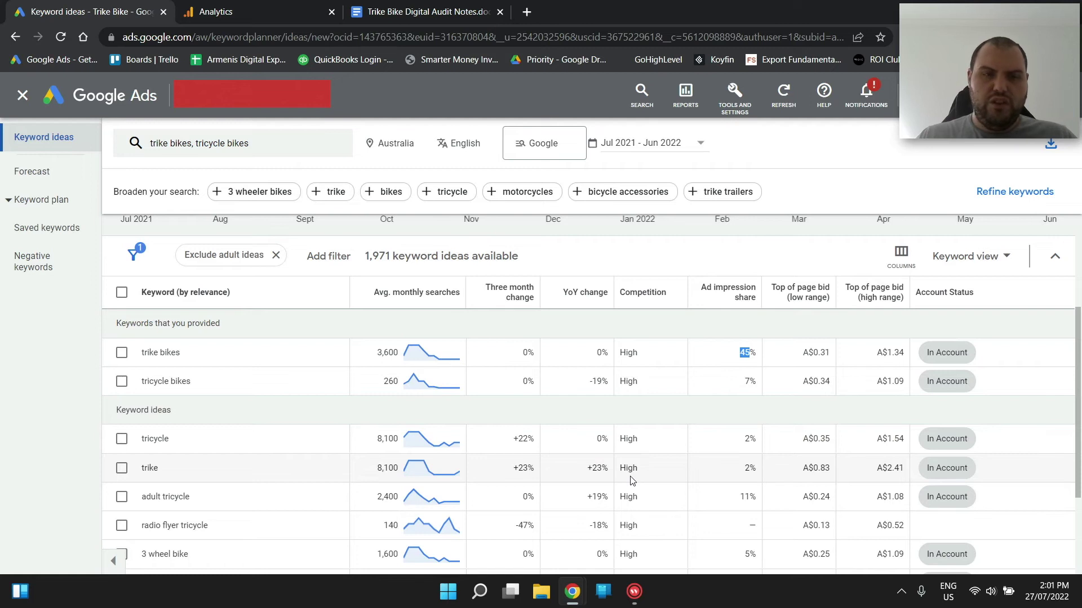
pyautogui.scroll(-2, 631, 480)
pyautogui.scroll(4, 420, 502)
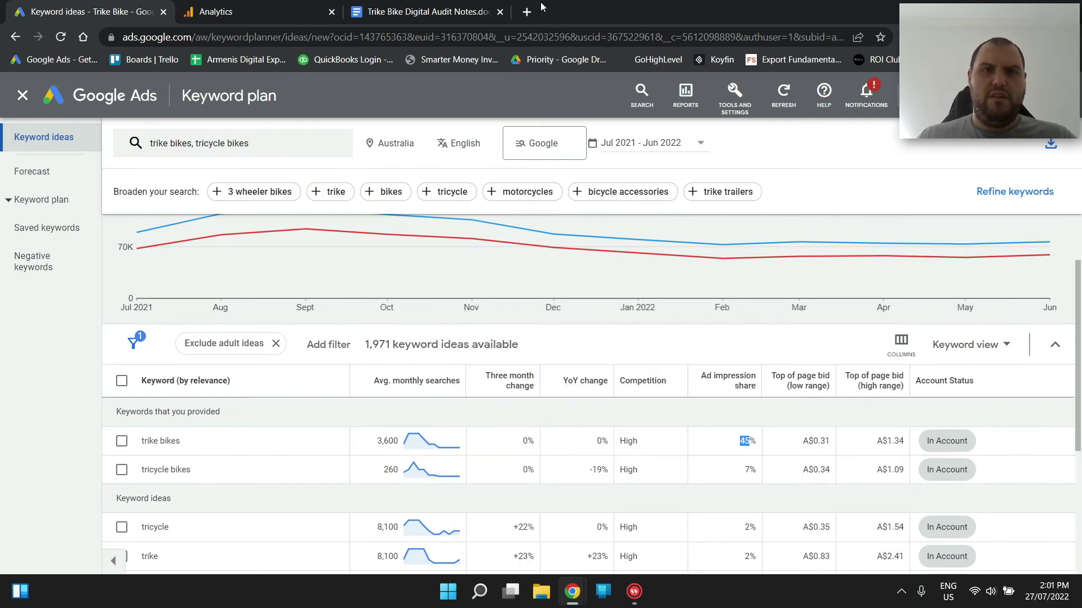
# Step: Search Google for 'trike bike australia' and expand the competing shopping ads carousel
pyautogui.click(527, 11)
pyautogui.write('trike')
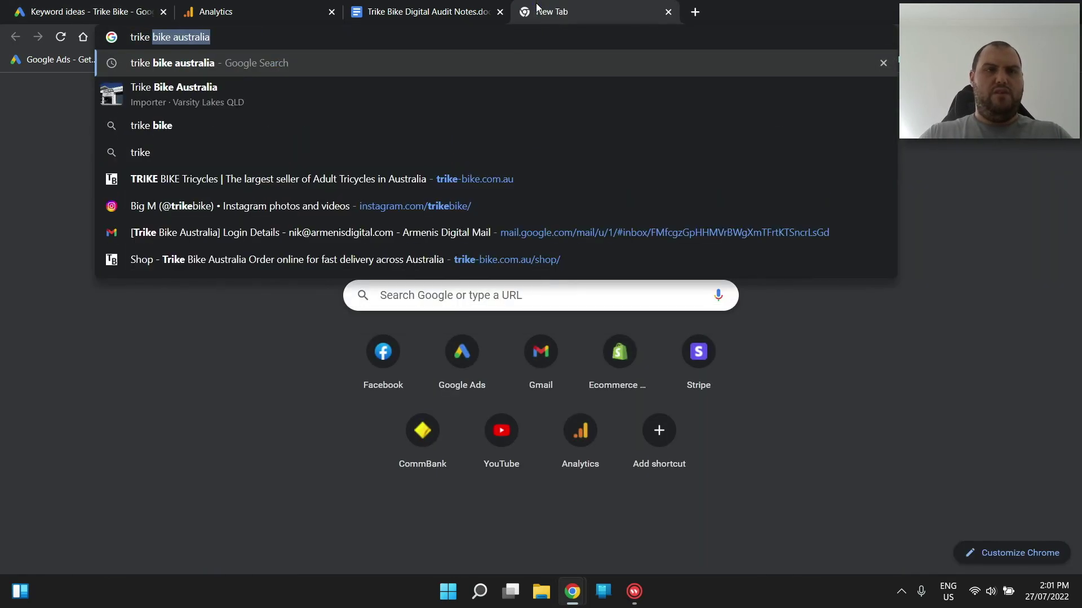
pyautogui.press('Return')
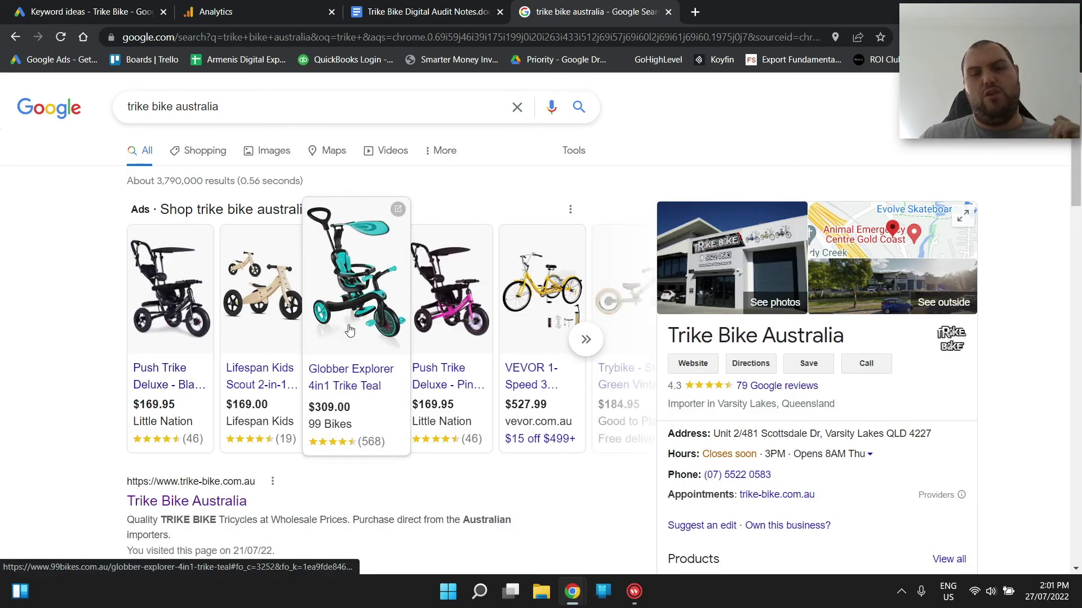
pyautogui.moveTo(244, 389)
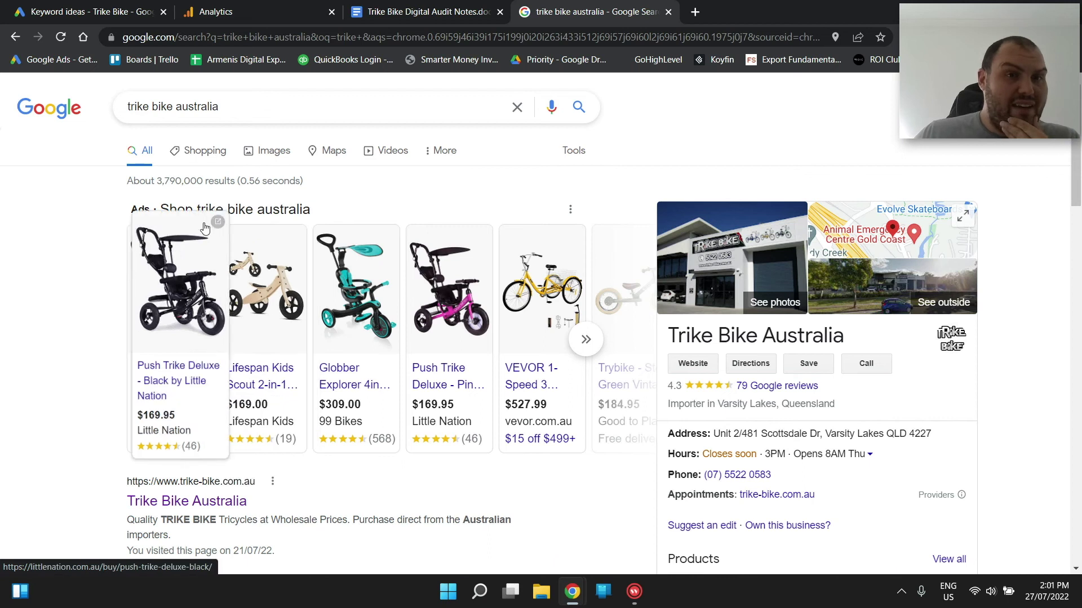
pyautogui.moveTo(495, 356)
pyautogui.click(586, 340)
pyautogui.click(391, 5)
# Step: Add the top-level bullet 'Products may be expensive? But would need to further'
pyautogui.press('Return')
pyautogui.hotkey('shift', 'Tab')
pyautogui.write('Products may be expensive')
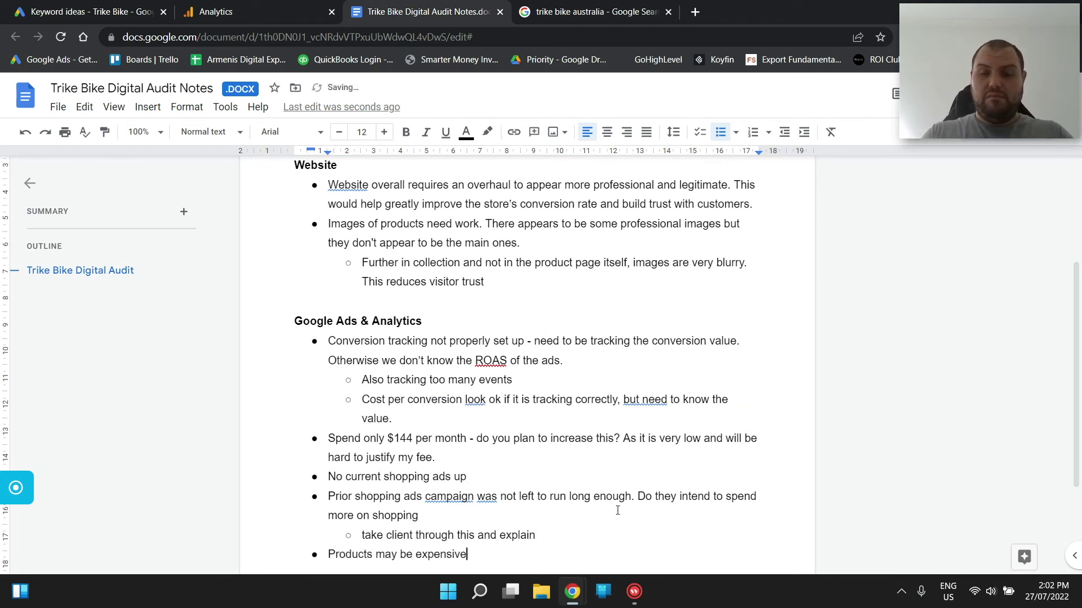
pyautogui.write('? But would ')
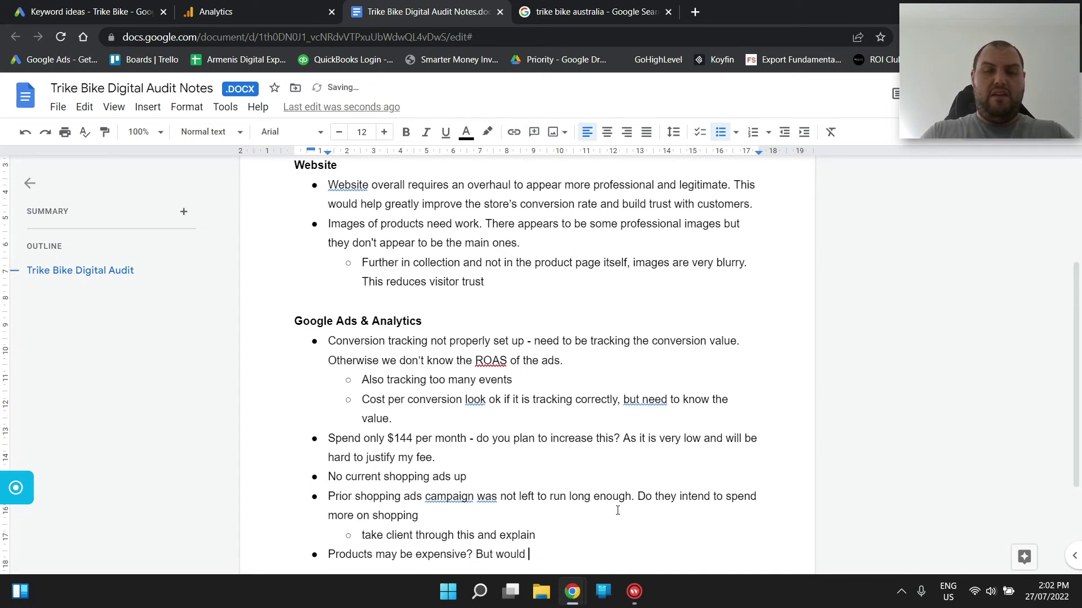
pyautogui.write('need to further')
pyautogui.press('BackSpace')
pyautogui.press('BackSpace')
pyautogui.press('BackSpace')
pyautogui.press('BackSpace')
pyautogui.write('ther')
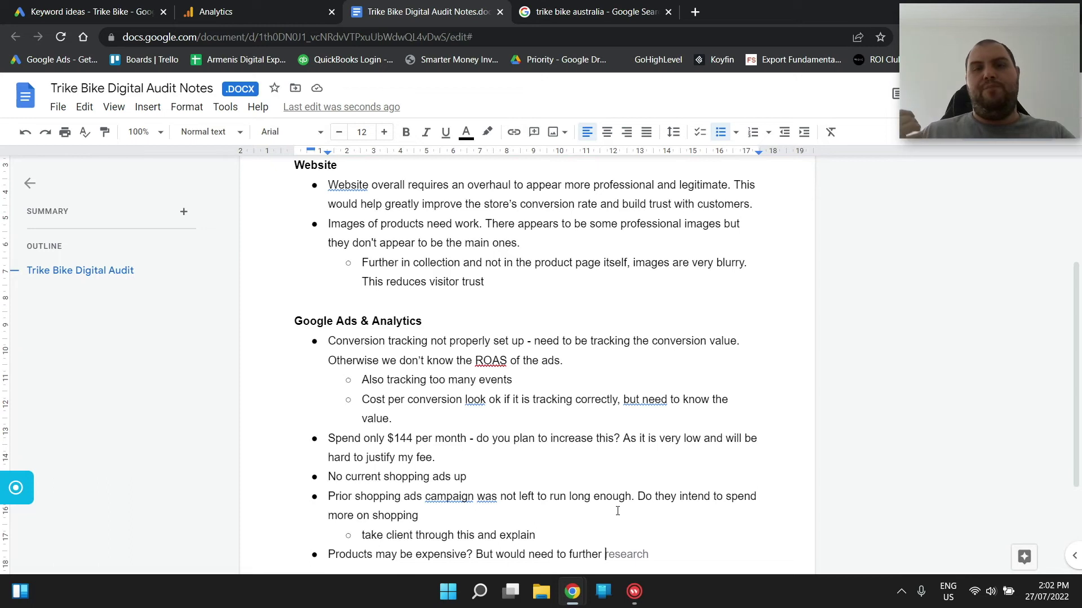
# Step: Scroll through the 'trike bike australia' results and knowledge panel, then close that search tab
pyautogui.click(594, 12)
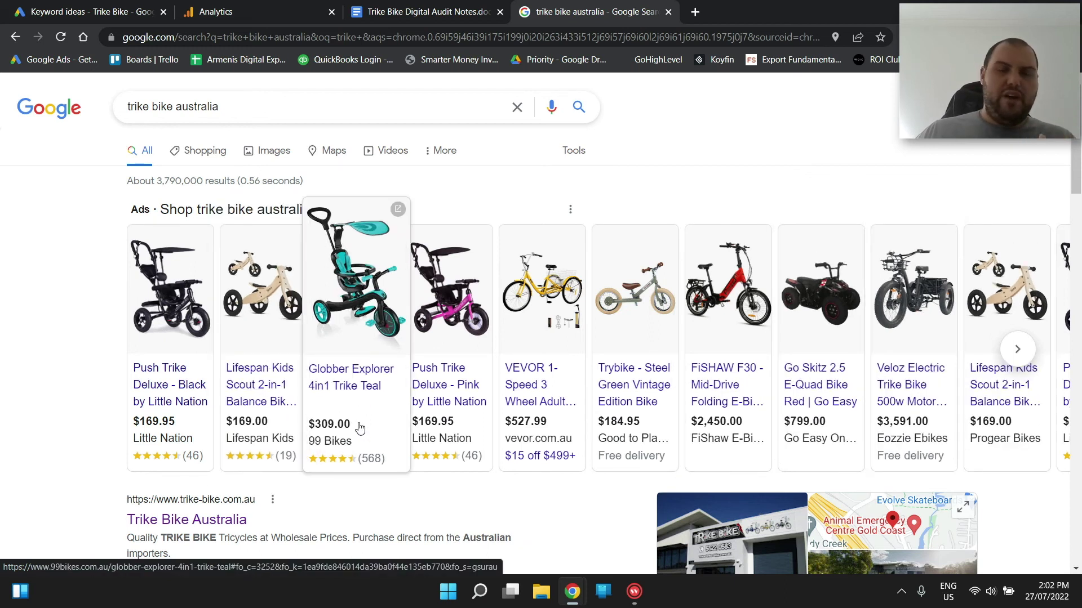
pyautogui.scroll(-3, 372, 451)
pyautogui.scroll(-2, 377, 447)
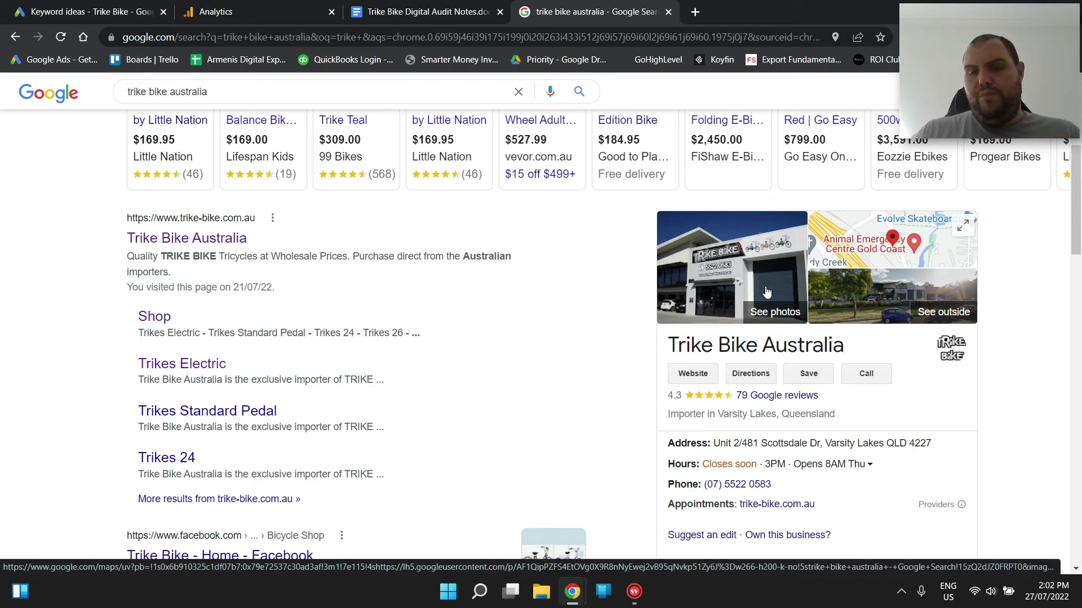
pyautogui.click(668, 11)
# Step: Accept the Smart Compose word 'research' to finish 'Products may be expensive? But would need to further research'
pyautogui.scroll(-1, 691, 354)
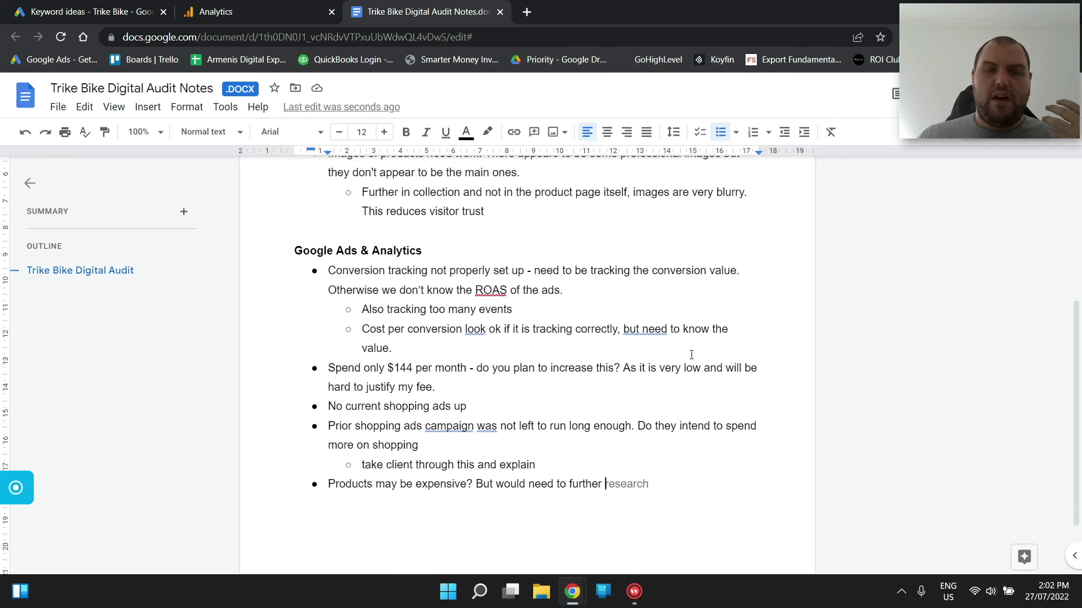
pyautogui.press('Tab')
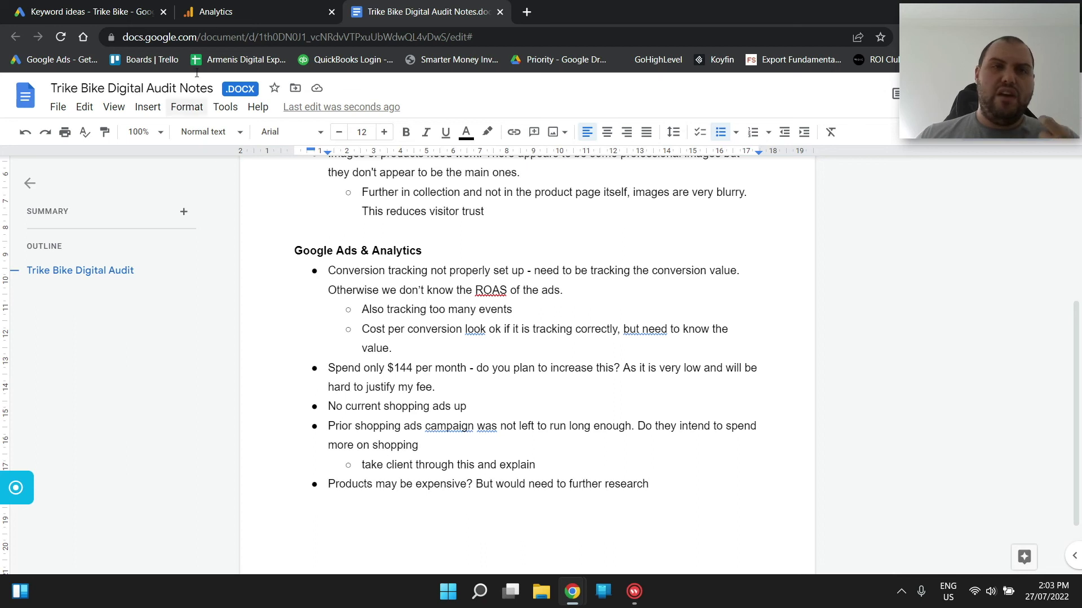
# Step: In Analytics, show the last 28 days and open Acquisition > All Traffic > Channels
pyautogui.click(260, 16)
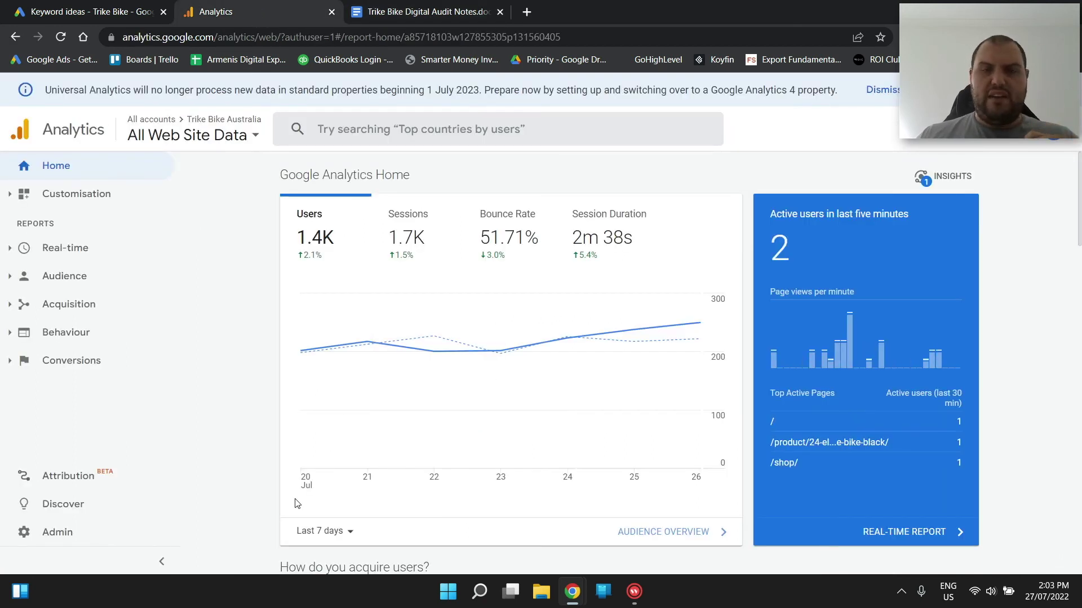
pyautogui.click(324, 531)
pyautogui.click(376, 473)
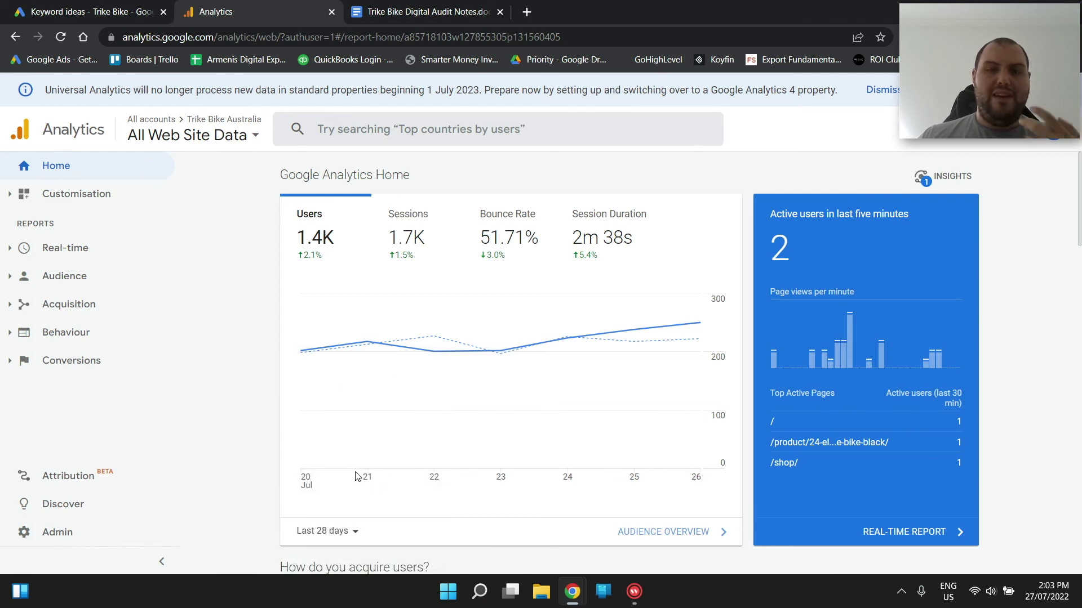
pyautogui.click(103, 315)
pyautogui.click(116, 355)
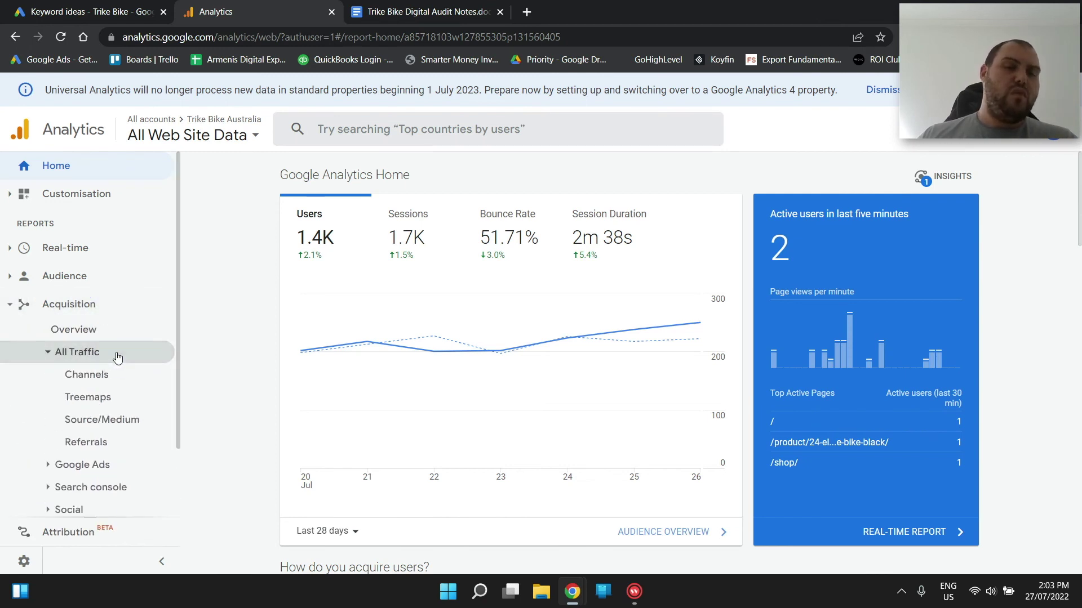
pyautogui.click(120, 373)
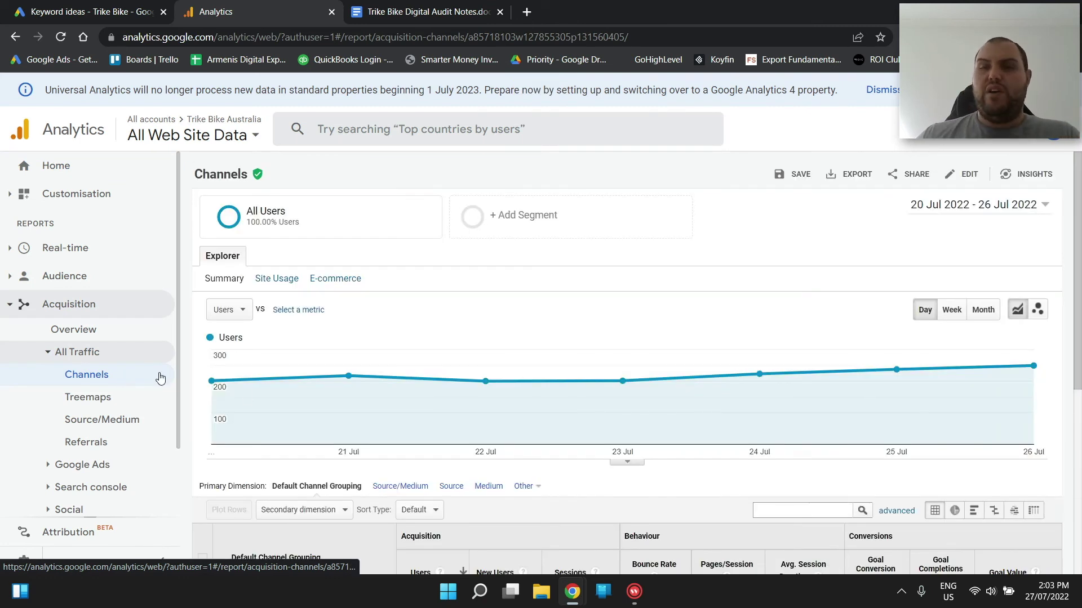
# Step: Set the Channels report to Last 30 days, showing Organic Search leading with 3,092 users
pyautogui.click(1000, 204)
pyautogui.click(956, 229)
pyautogui.click(956, 285)
pyautogui.click(908, 288)
pyautogui.scroll(-4, 915, 290)
pyautogui.scroll(-2, 895, 478)
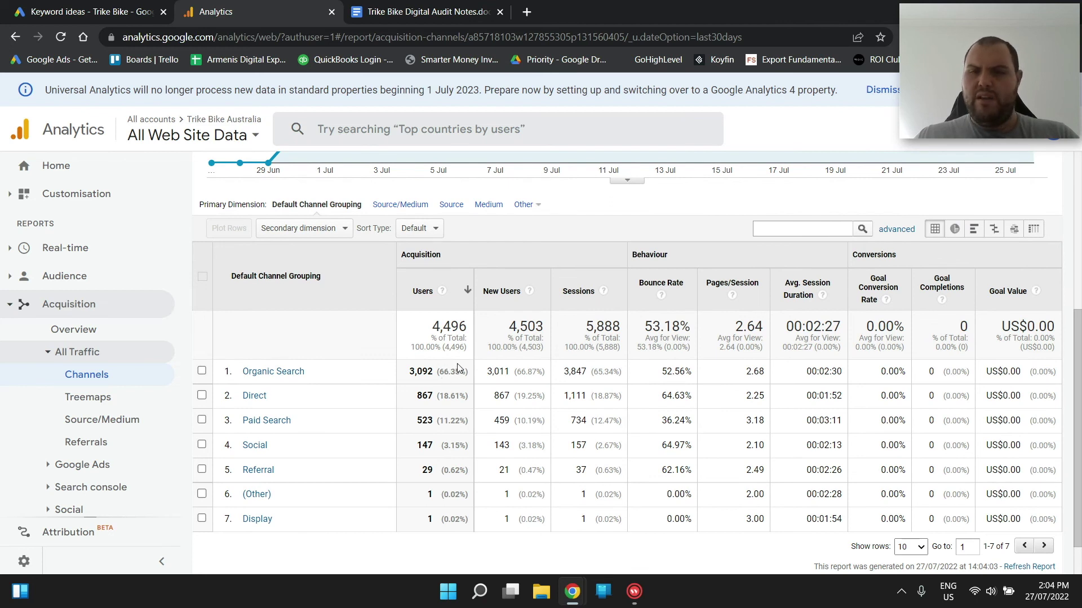
# Step: Compare Organic Search and Paid Search (00:03:11) session durations, then return to the audit notes
pyautogui.moveTo(829, 366); pyautogui.dragTo(833, 370)
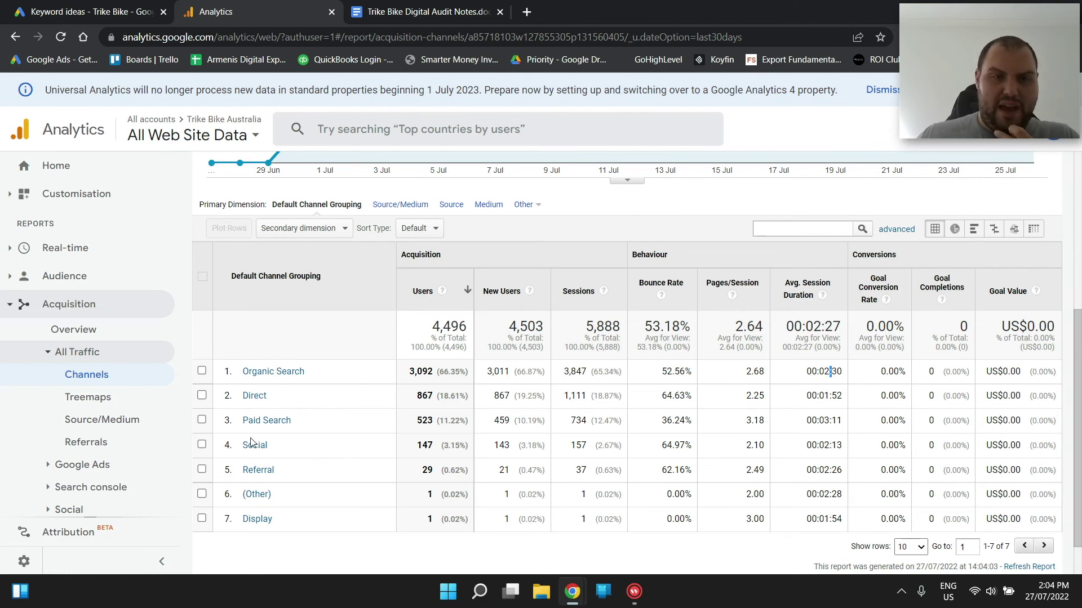
pyautogui.tripleClick(819, 421)
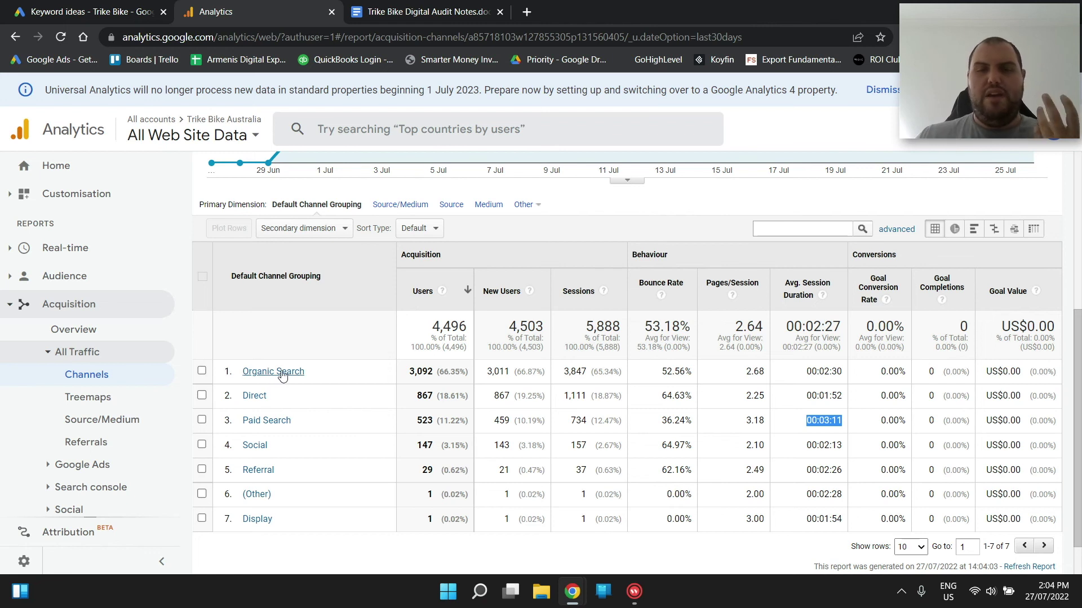
pyautogui.scroll(5, 283, 377)
pyautogui.scroll(-1, 372, 434)
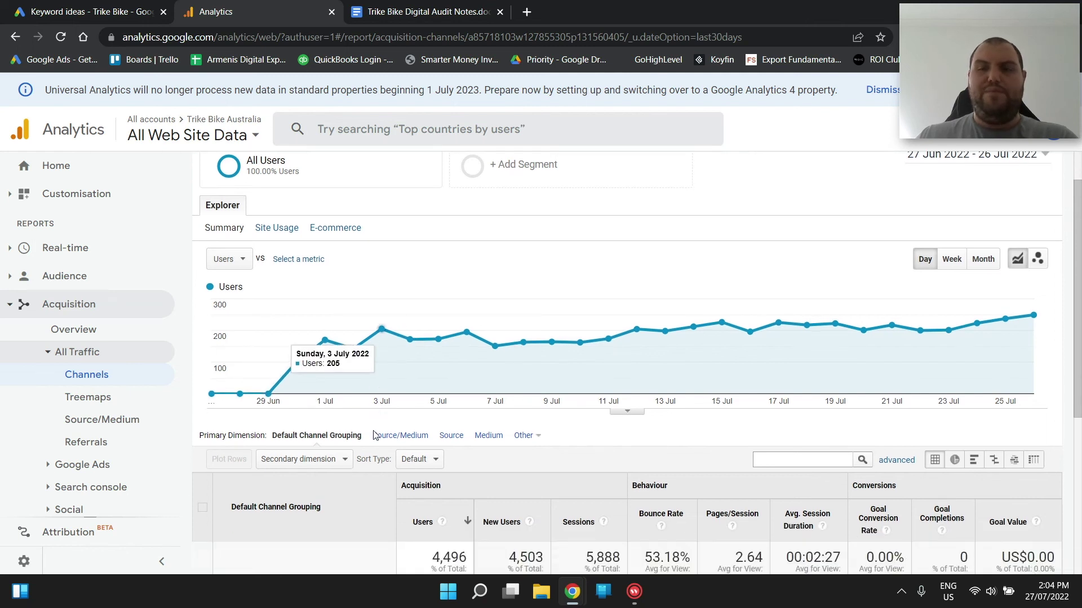
pyautogui.scroll(-1, 372, 434)
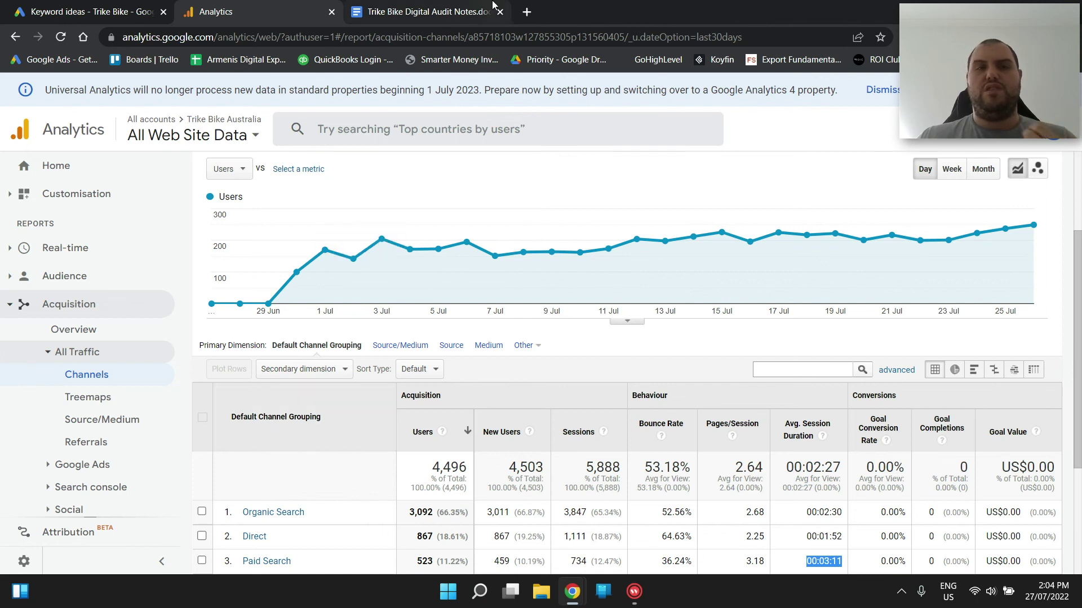
pyautogui.click(428, 11)
pyautogui.scroll(3, 543, 337)
pyautogui.scroll(-3, 605, 446)
# Step: Below the last bullet, type 'Decent amount of organic traffic - potentially some real opportunity to grow through search ads', fixing typos
pyautogui.click(685, 416)
pyautogui.press('Return')
pyautogui.write('Lo')
pyautogui.press('BackSpace')
pyautogui.press('BackSpace')
pyautogui.write('Dedent amount ')
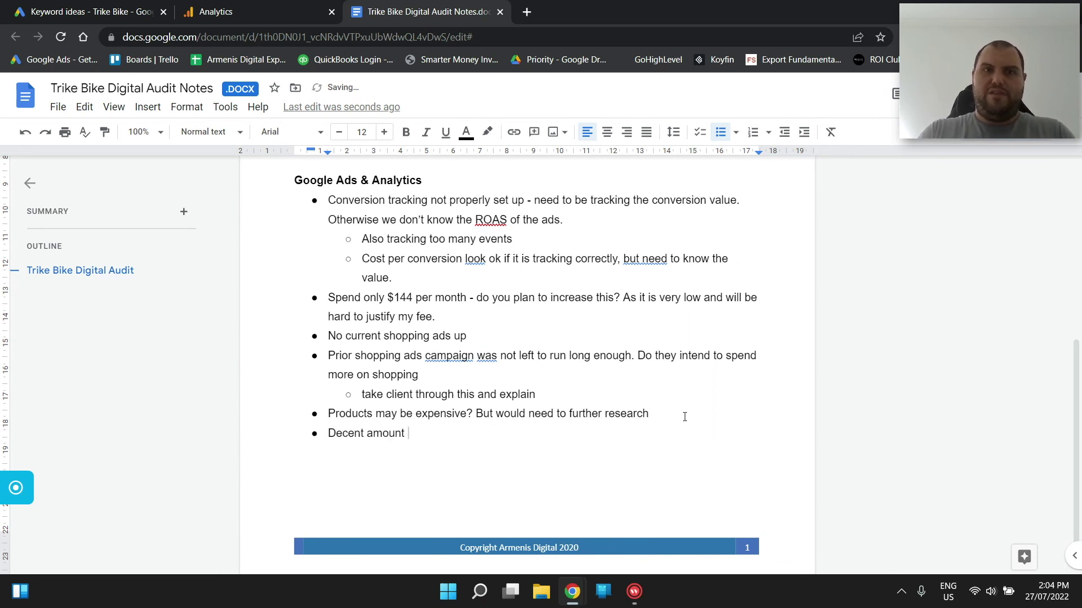
pyautogui.write('of ogr')
pyautogui.press('BackSpace')
pyautogui.press('BackSpace')
pyautogui.write('rganic traffic - potentially')
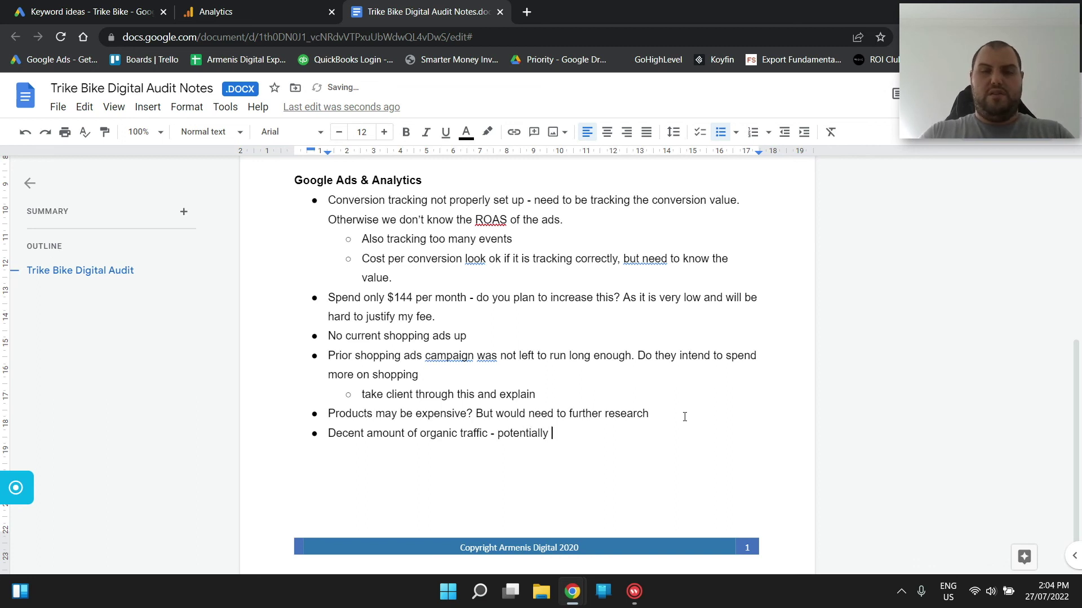
pyautogui.write(' some real opportunity to grow th')
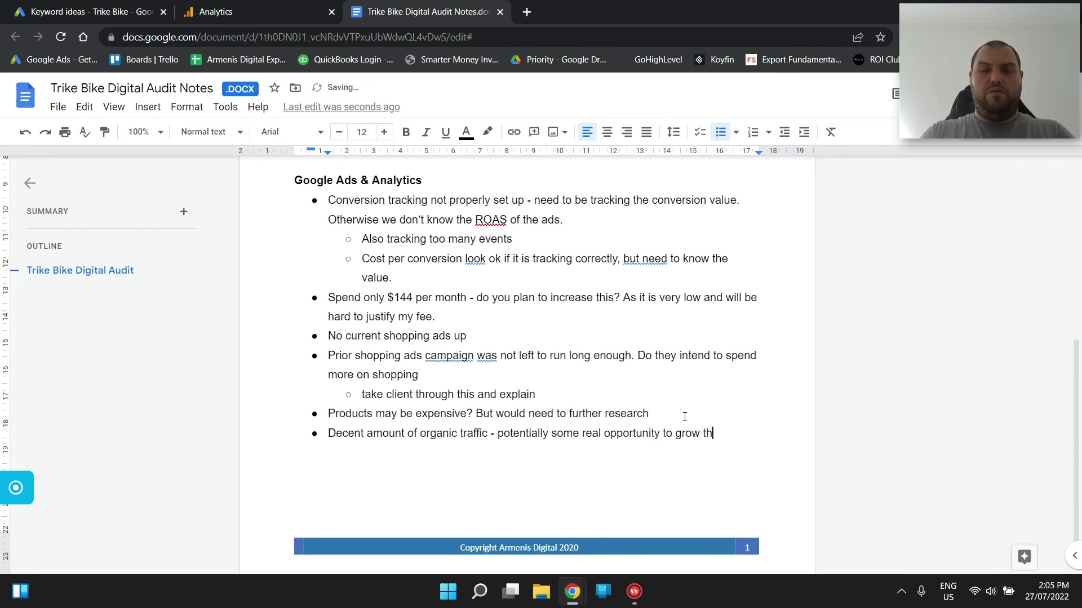
pyautogui.write('rough search ads.')
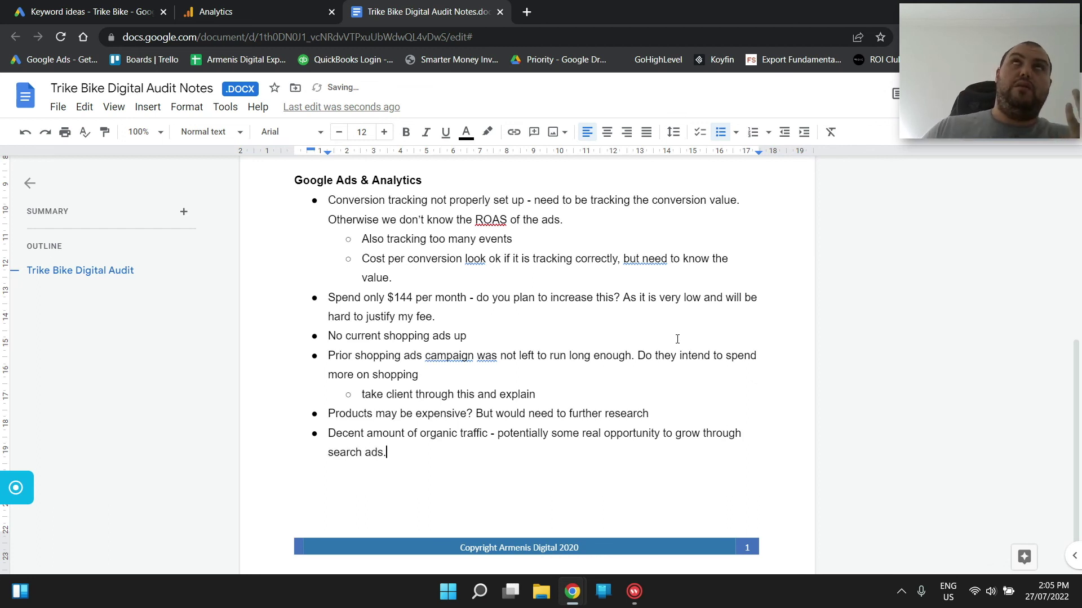
pyautogui.scroll(4, 536, 375)
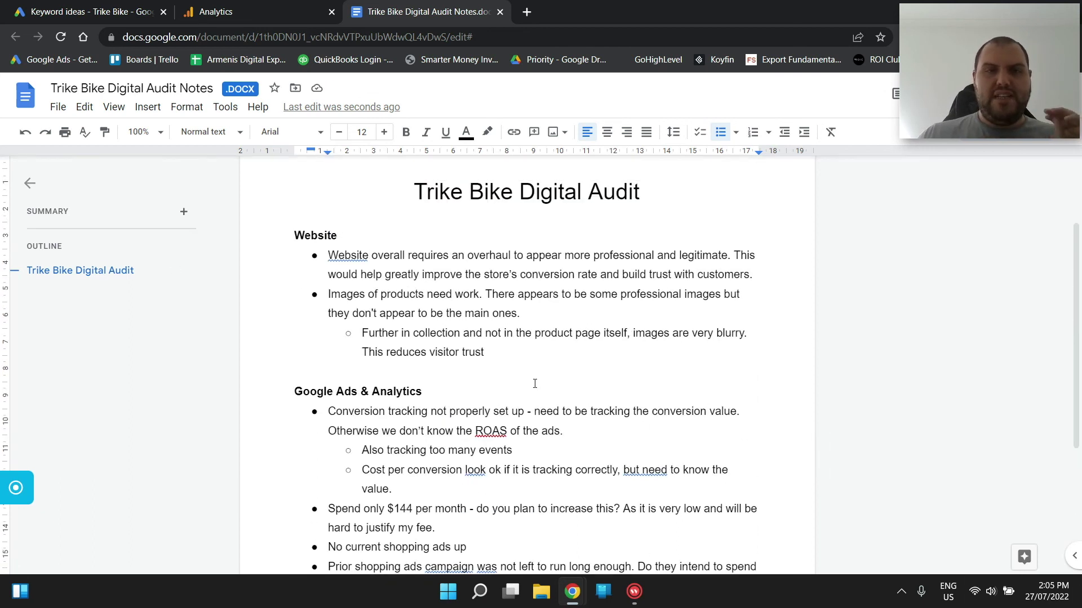